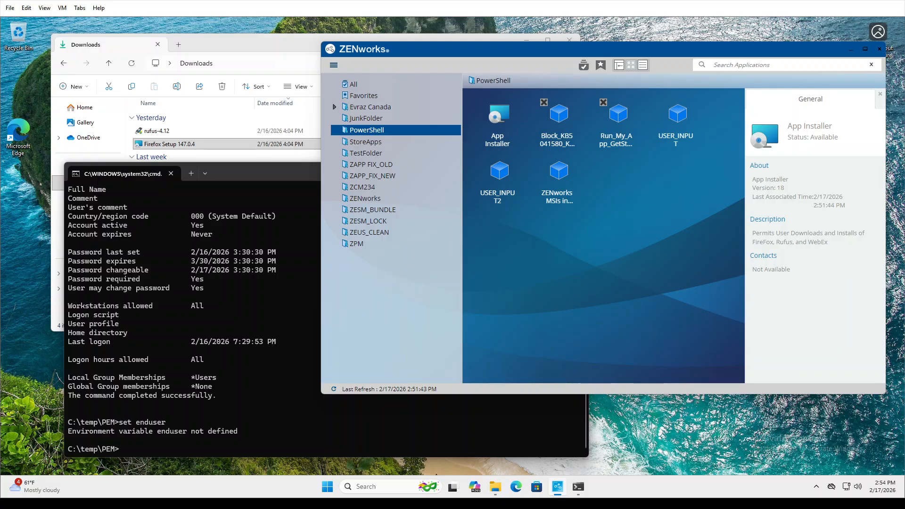
Bring the Downloads folder window in front of ZENworks Application Window.
left_click(251, 41)
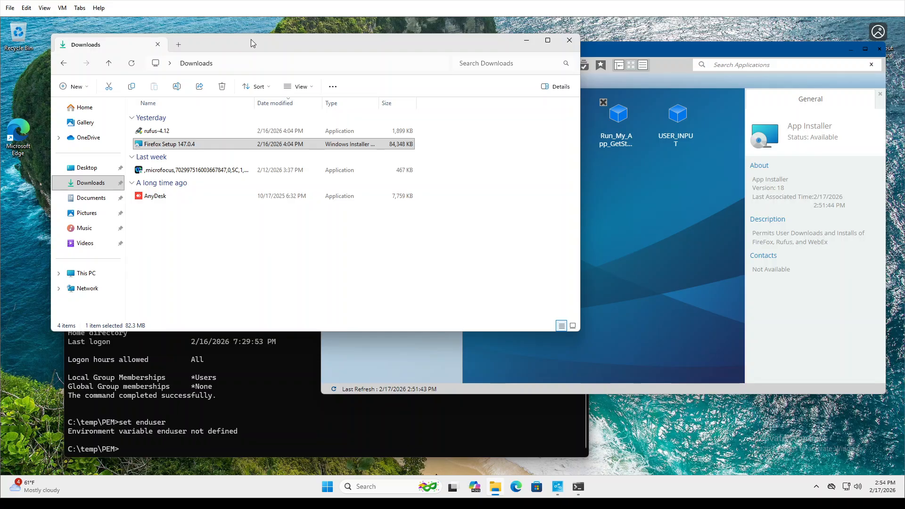
Open the rufus-4.12 Properties Details tab and review its description, product name Rufus, and original filename.
left_click(179, 130)
right_click(179, 130)
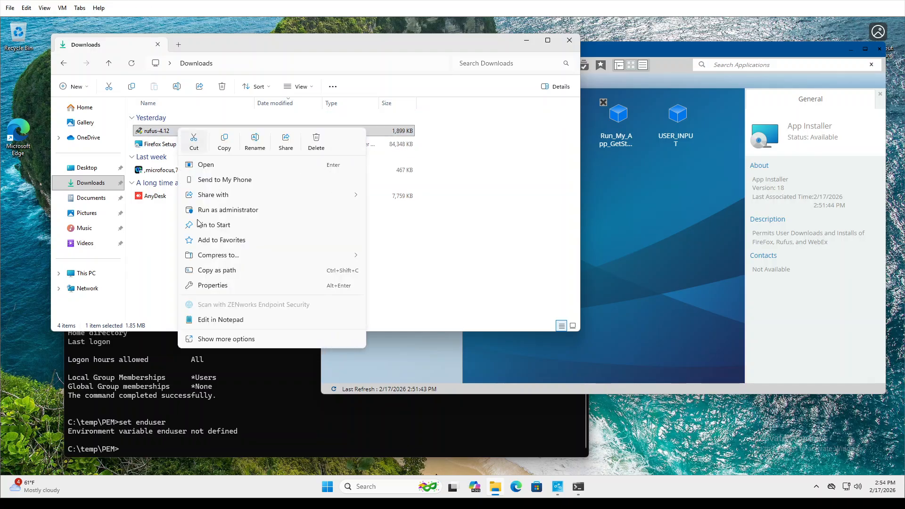
left_click(237, 342)
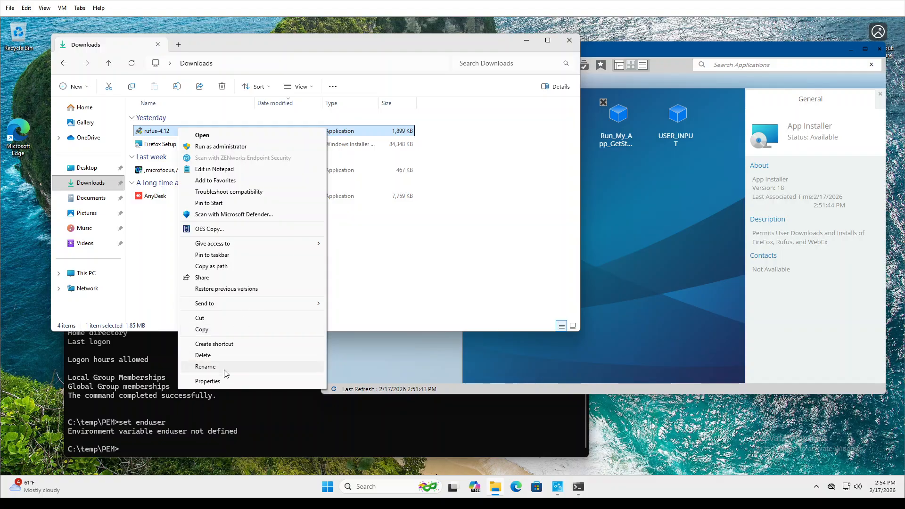
left_click(225, 379)
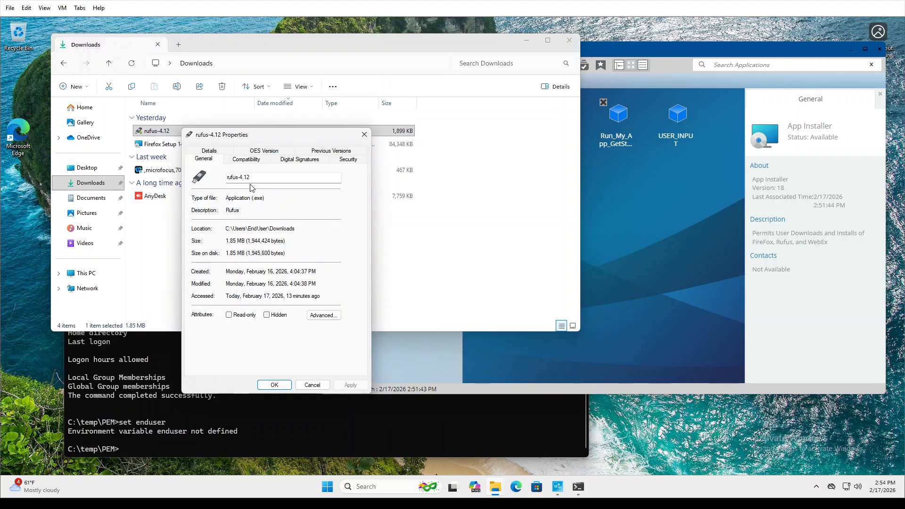
left_click(221, 151)
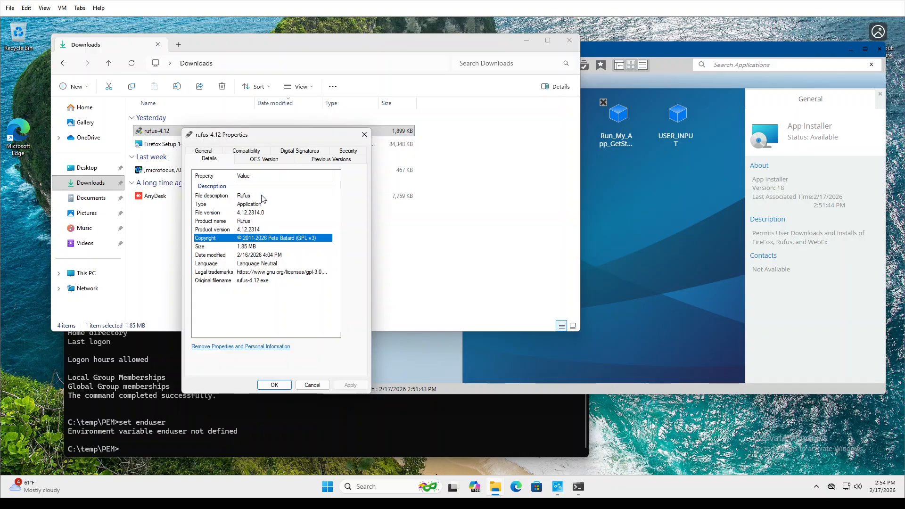
left_click(248, 197)
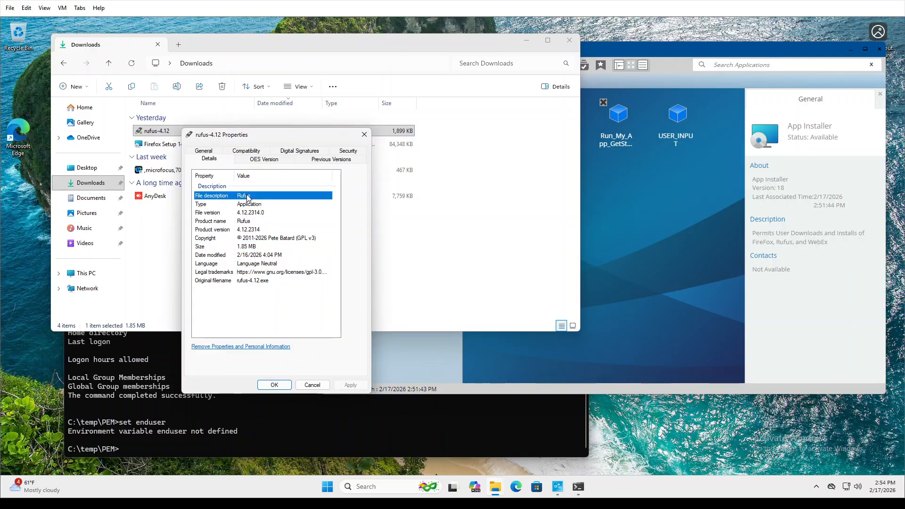
left_click(257, 222)
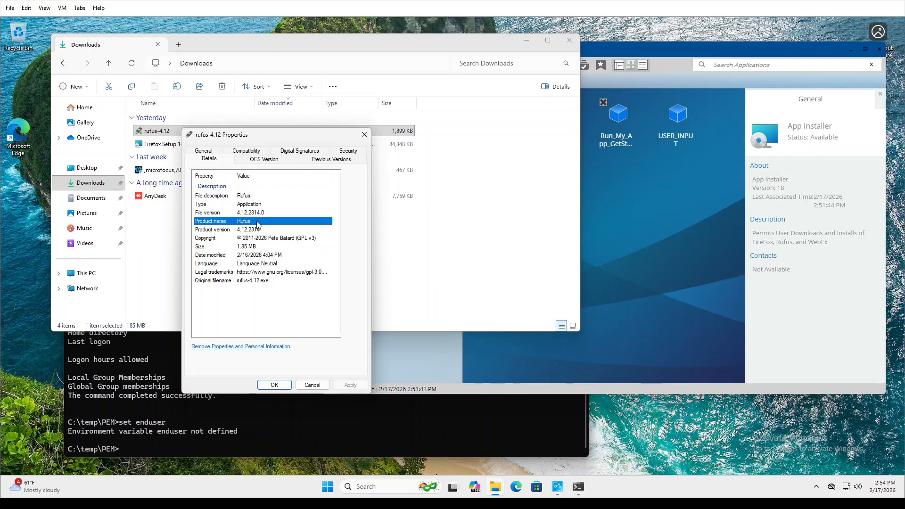
left_click(230, 282)
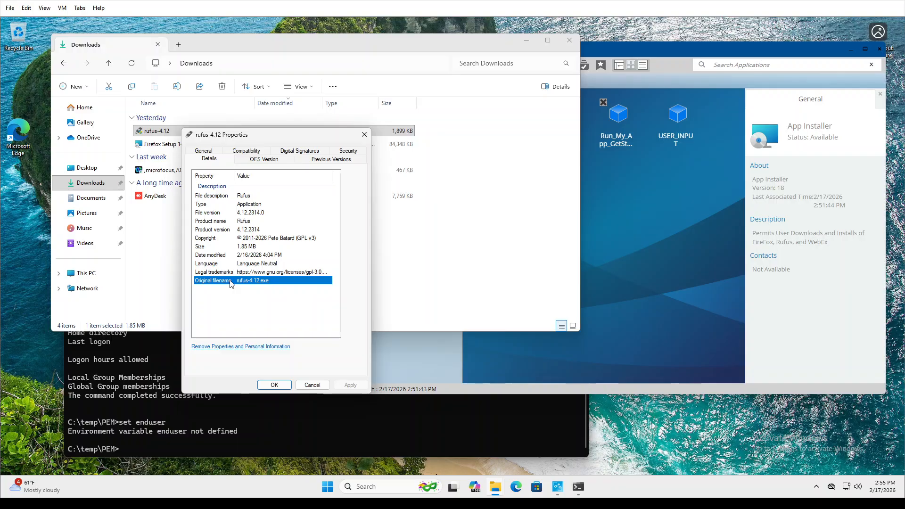
left_click(235, 196)
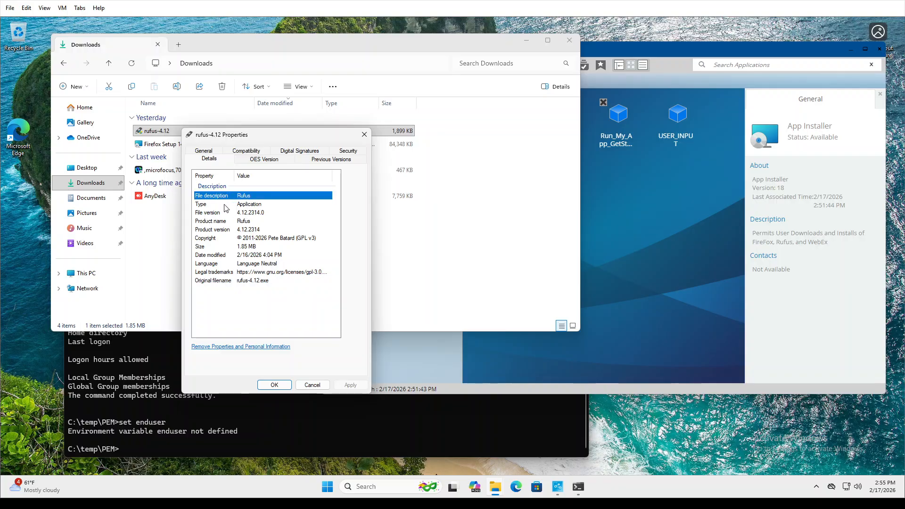
left_click(223, 222)
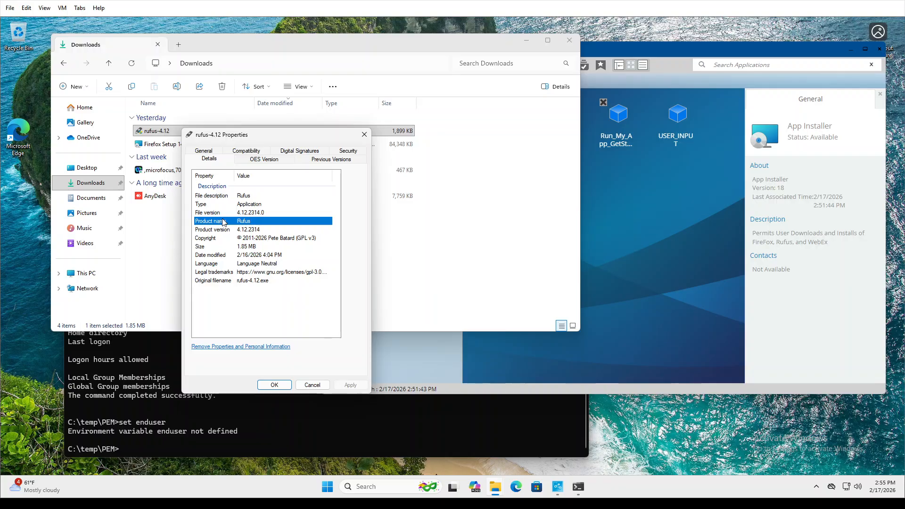
View the Akeo Consulting signature's certificate details and its Thumbprint value.
left_click(310, 155)
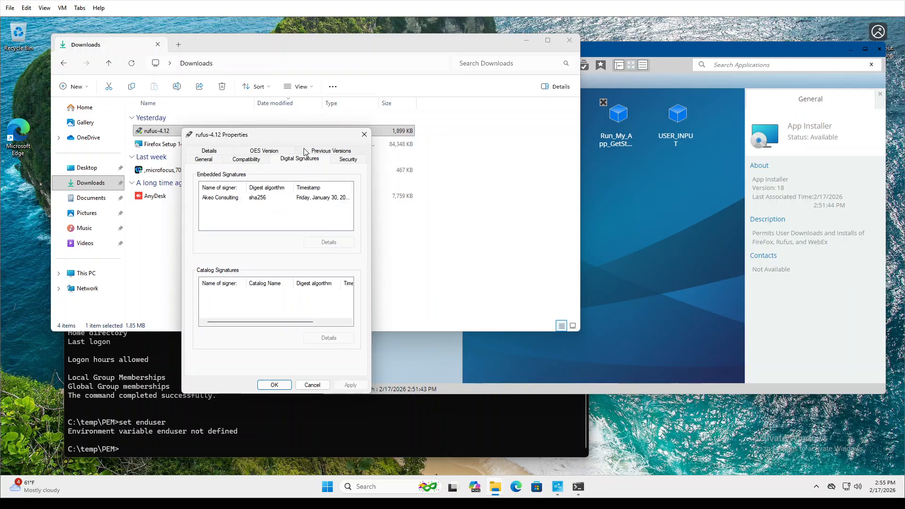
left_click(238, 200)
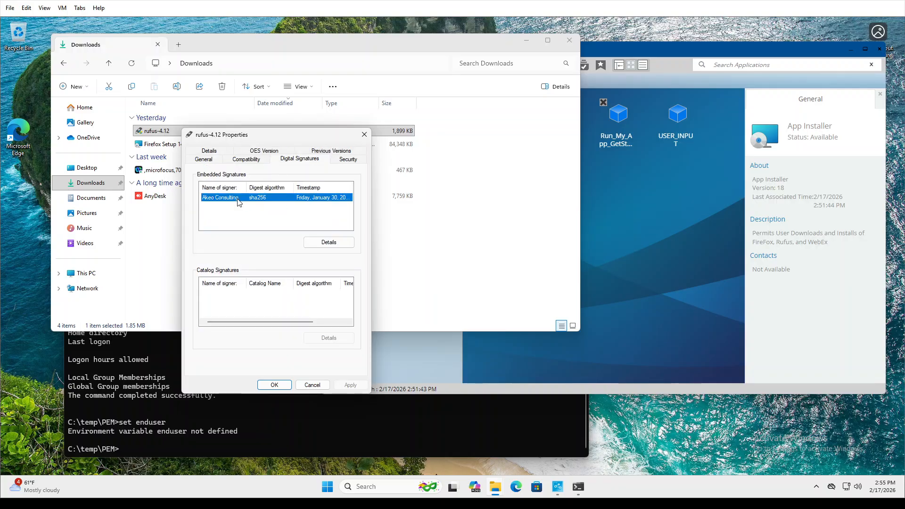
left_click(327, 243)
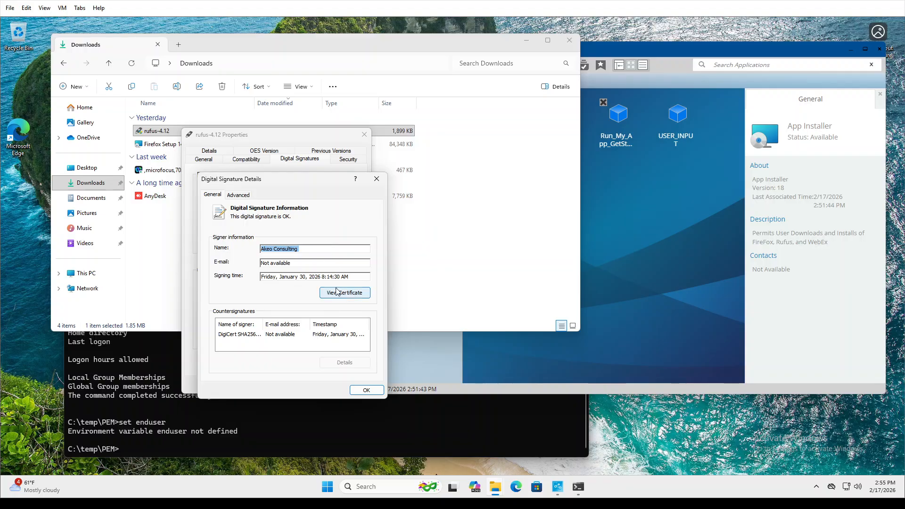
left_click(339, 296)
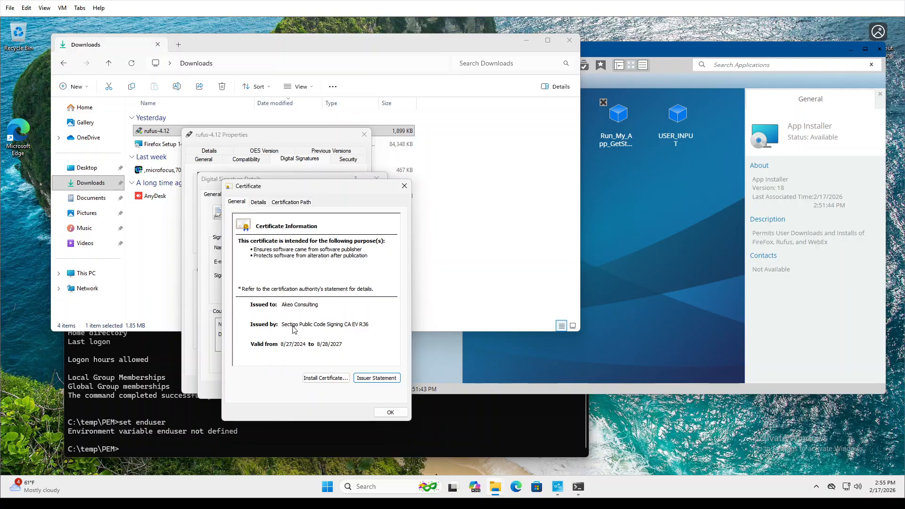
left_click(259, 203)
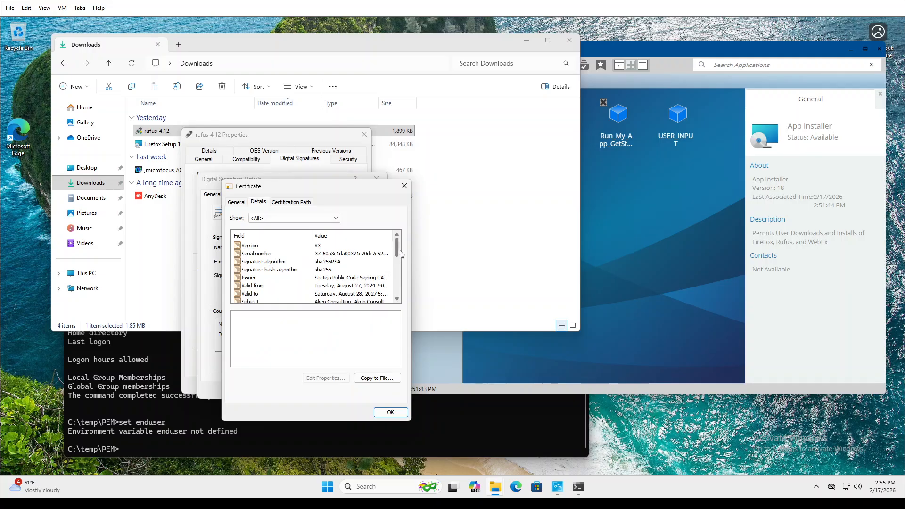
left_click_drag(396, 248, 402, 291)
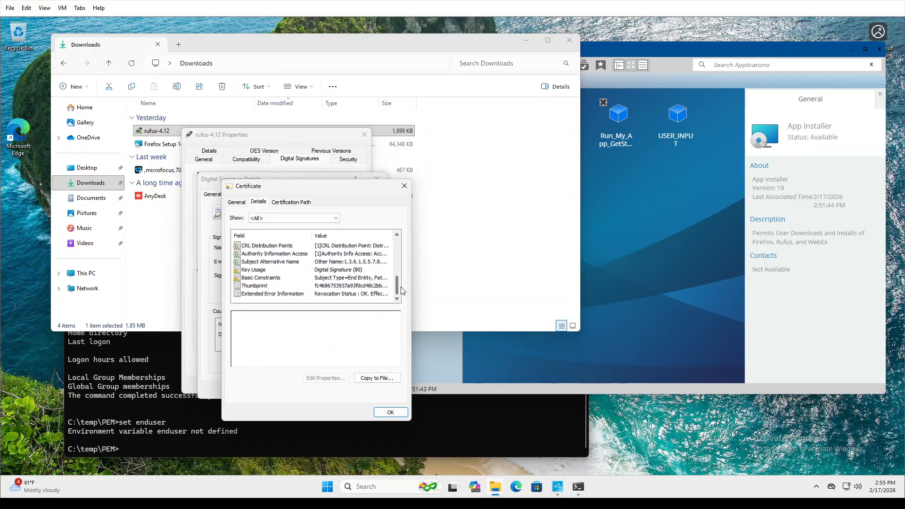
left_click(268, 286)
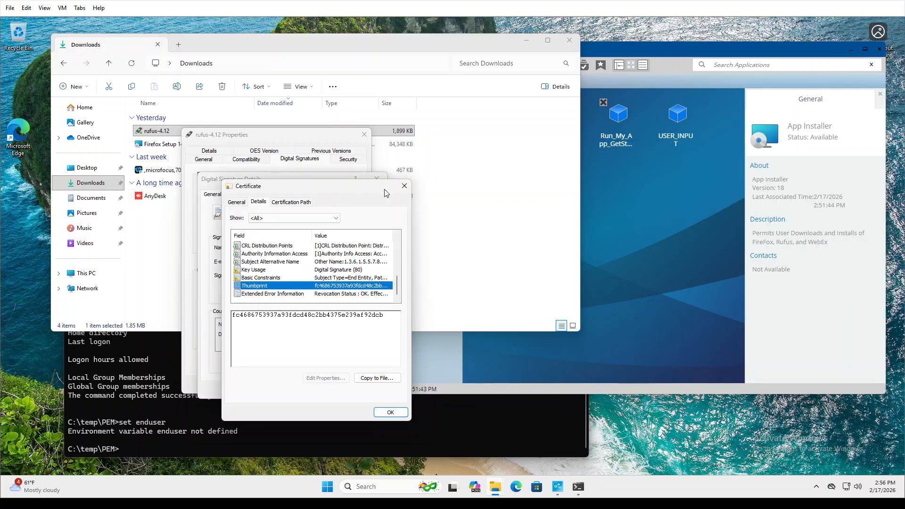
Reopen the signer certificate, then close the Certificate, Signature Details and Properties dialogs.
left_click(402, 188)
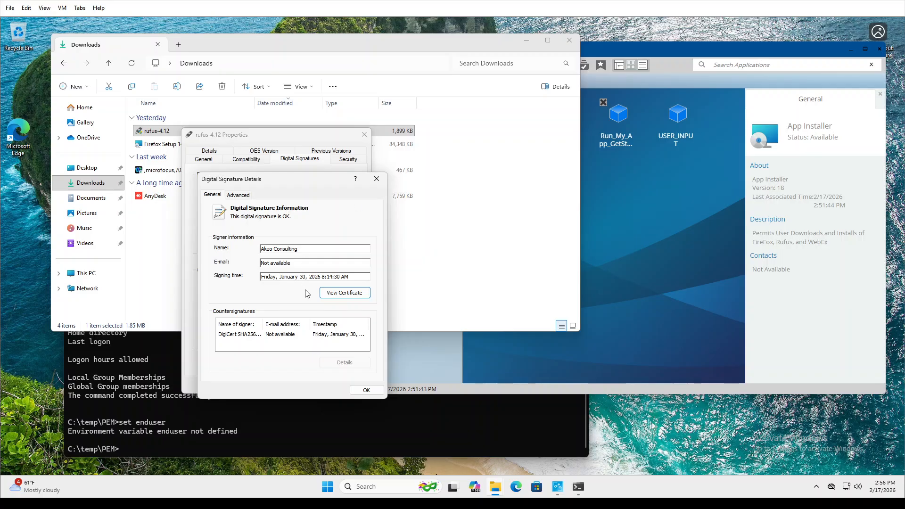
left_click(350, 294)
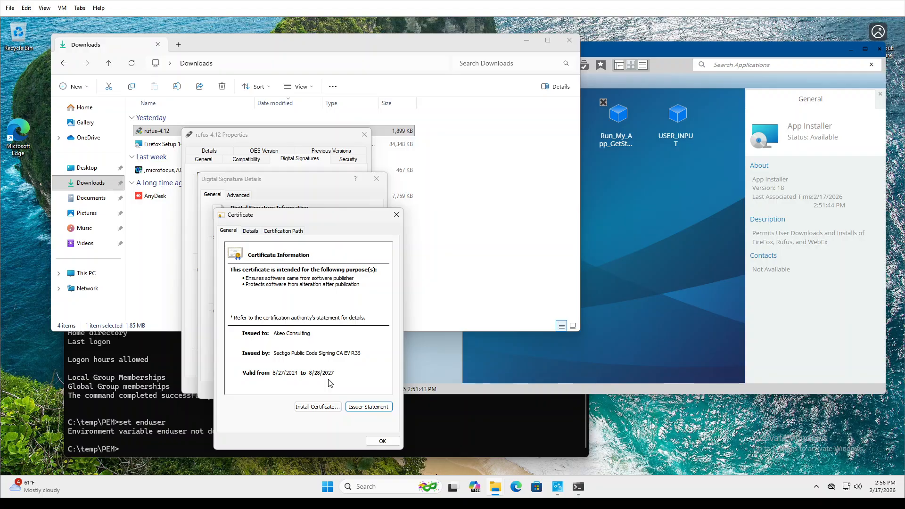
left_click(396, 215)
left_click(377, 179)
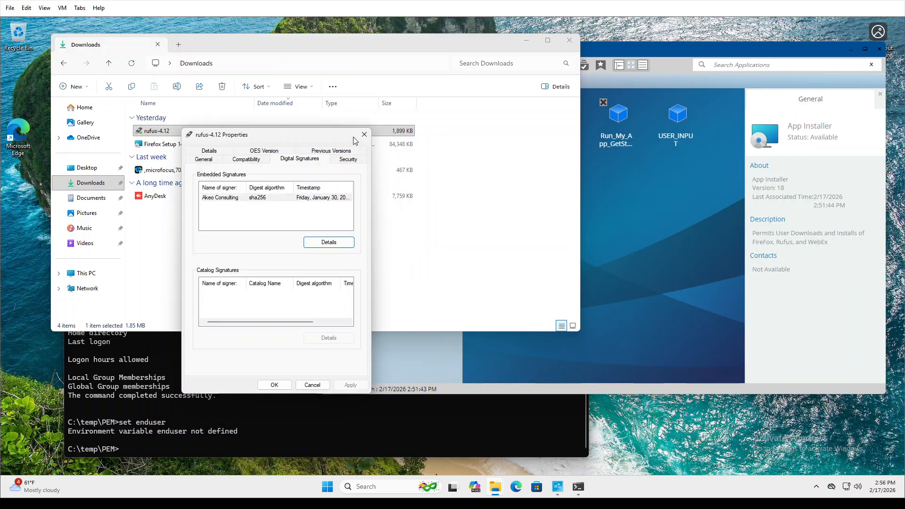
left_click(364, 134)
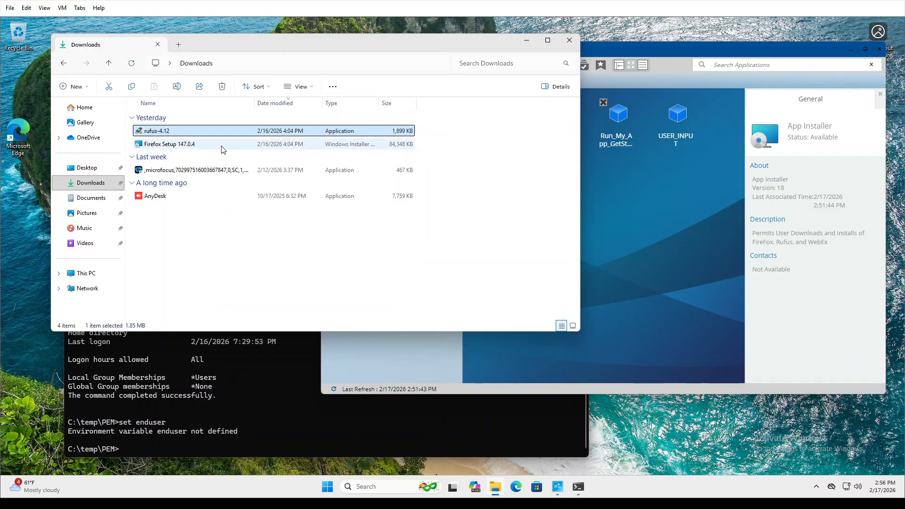
Open the Firefox Setup 147.0.4 Properties on its Details tab.
left_click(205, 145)
right_click(203, 146)
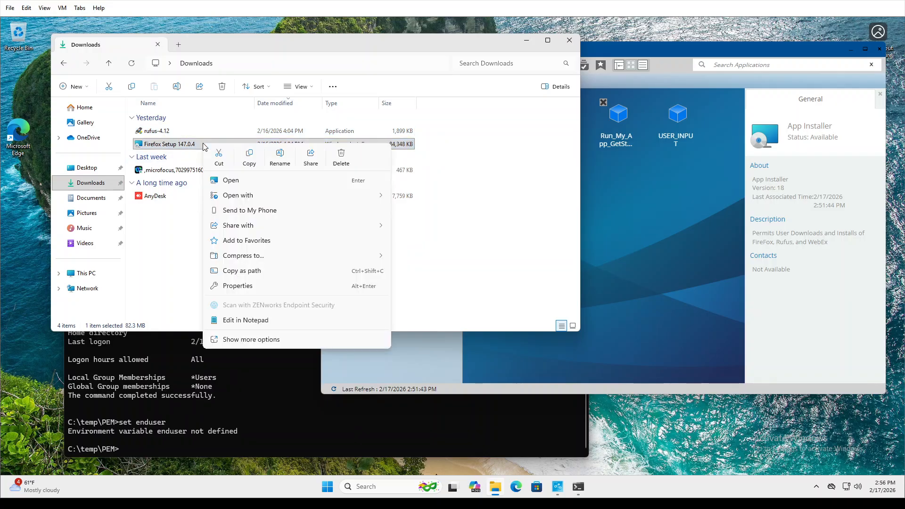
left_click(239, 345)
left_click(255, 401)
left_click(257, 169)
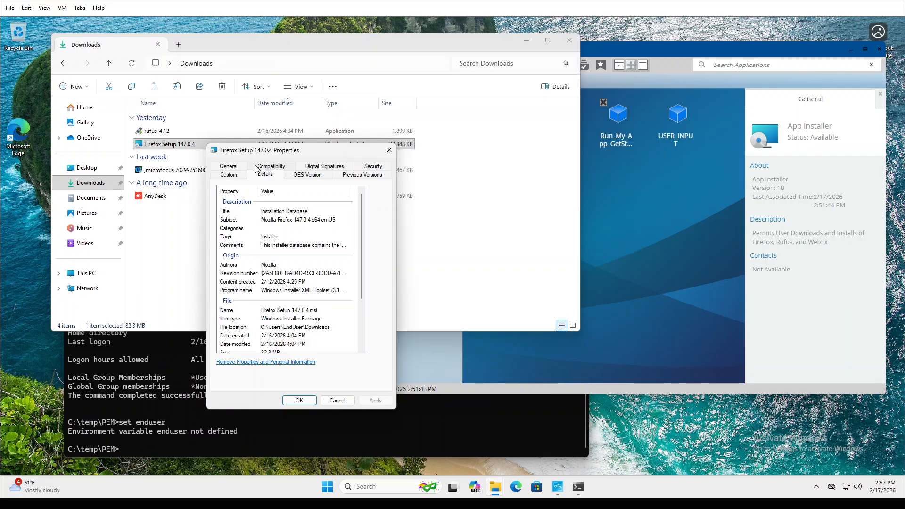
Review the installer's Subject, full Comments text and OES version information.
left_click(265, 220)
key("ctrl+c")
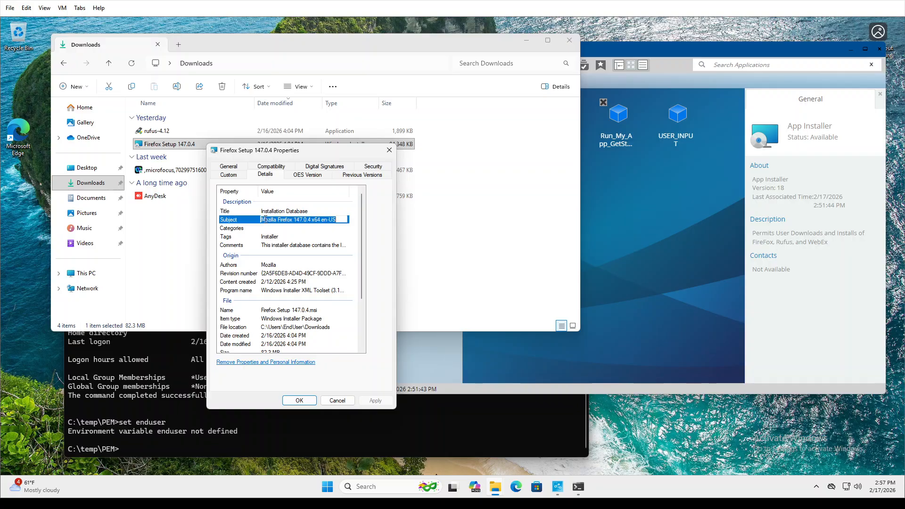
left_click(262, 245)
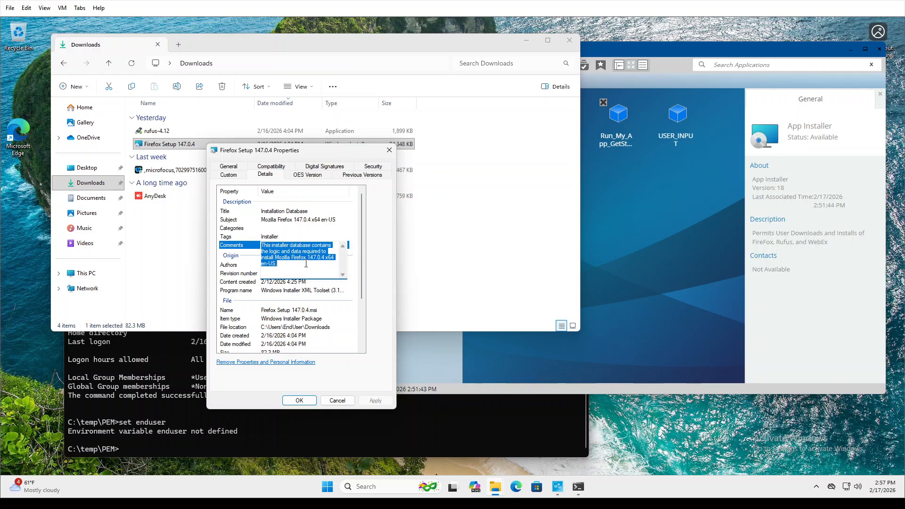
left_click(273, 223)
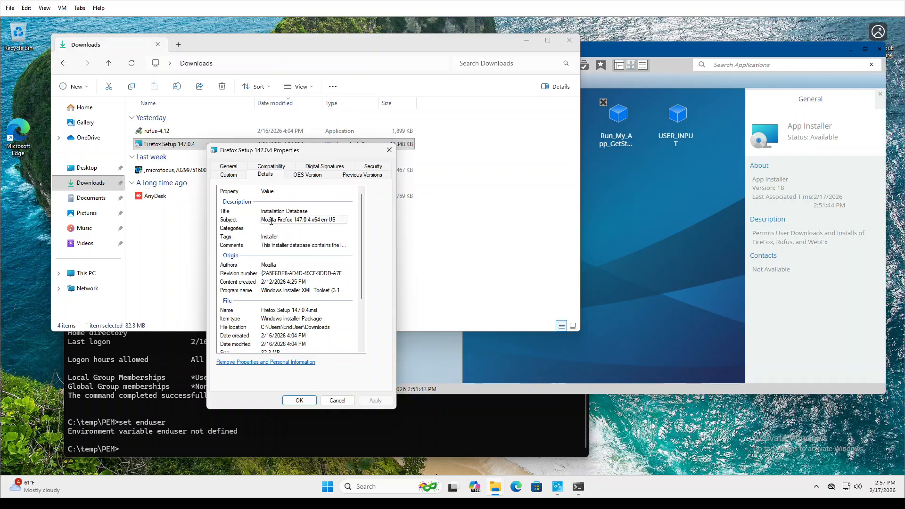
left_click(242, 220)
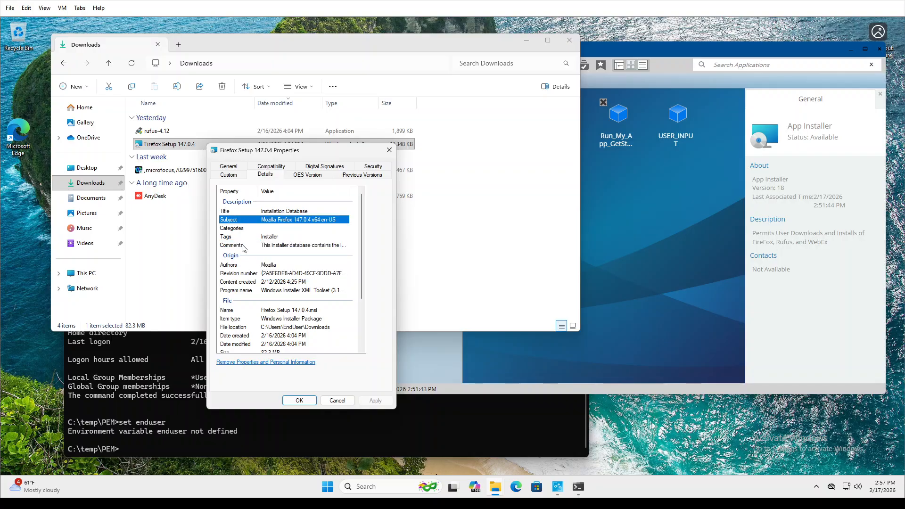
left_click(271, 246)
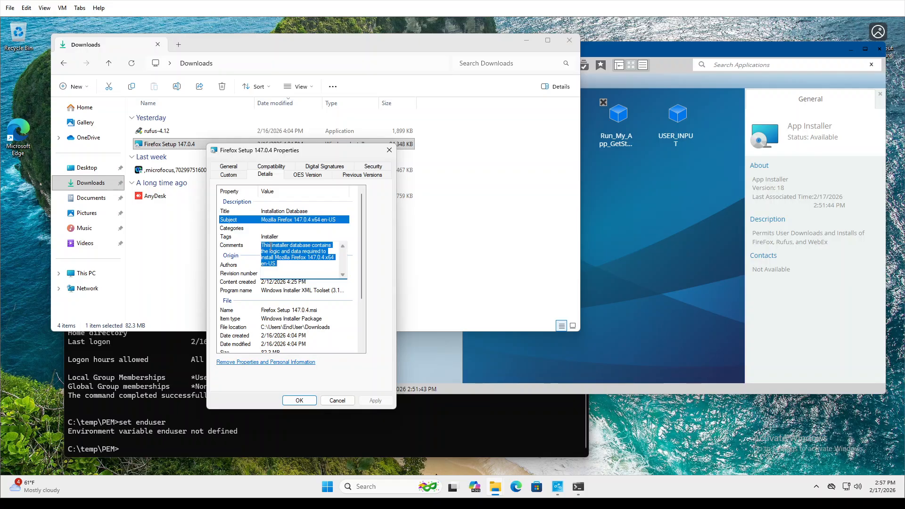
key("ctrl+v")
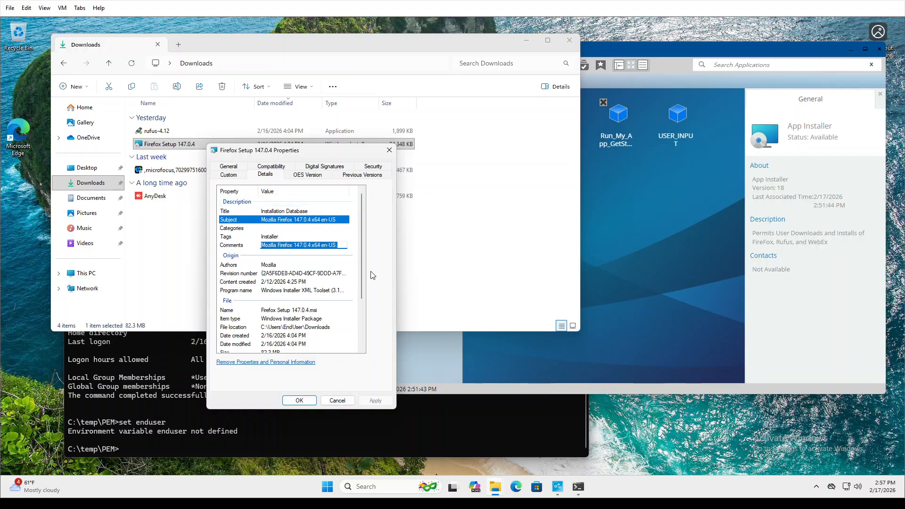
left_click_drag(361, 261, 363, 337)
left_click(332, 402)
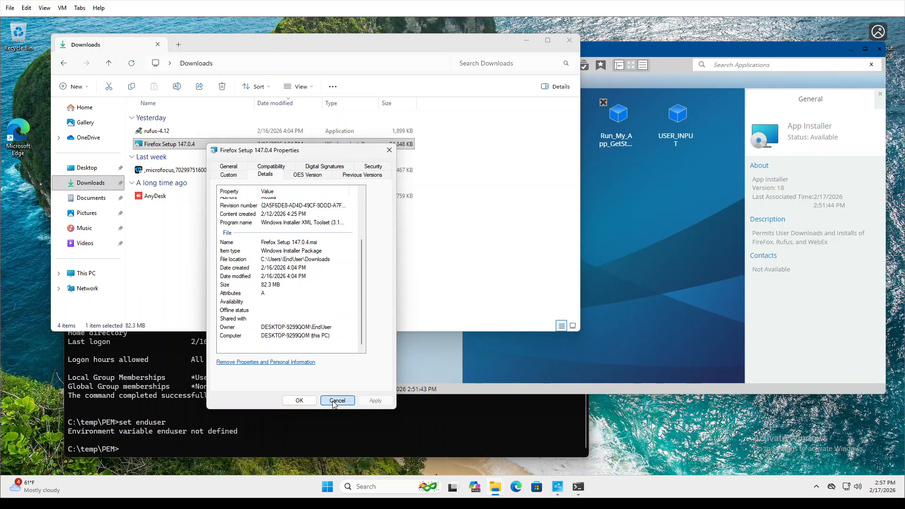
left_click(316, 176)
Check the Mozilla Corporation signature and close the Properties dialog.
left_click(330, 168)
left_click(268, 214)
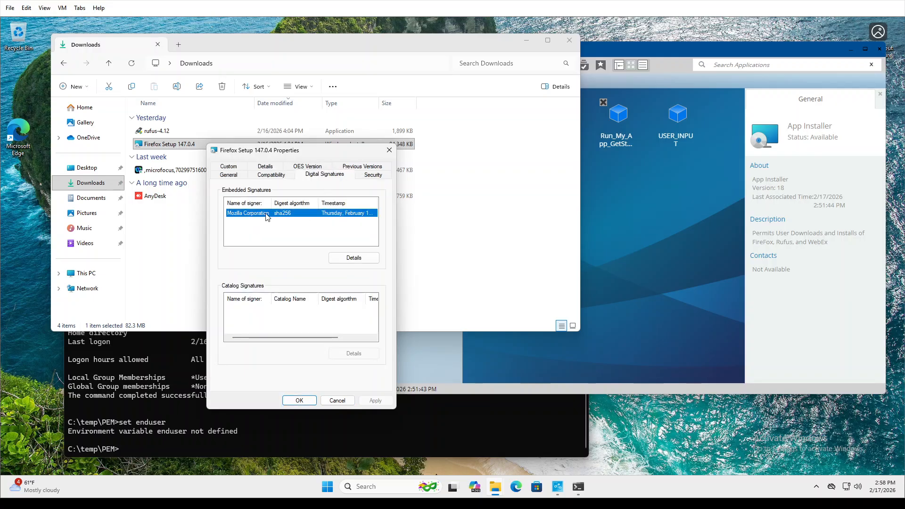
left_click(337, 402)
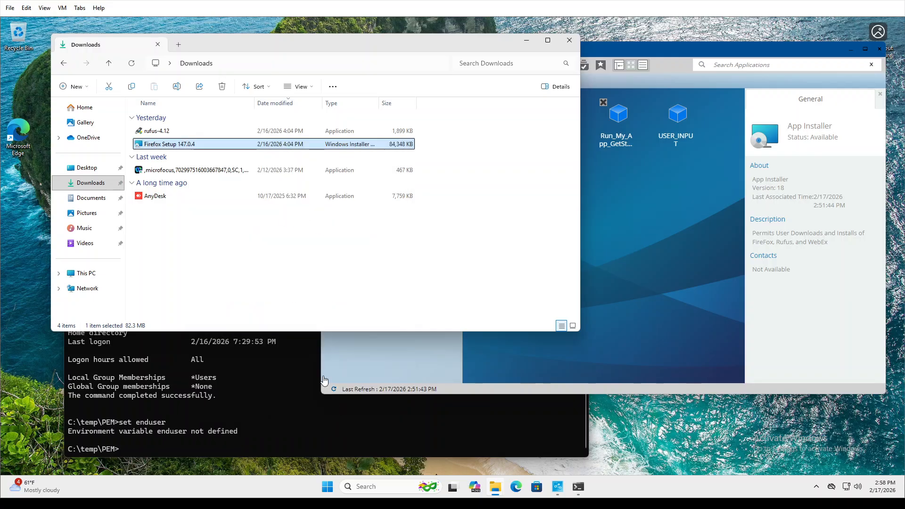
Bring up the context menu for Firefox Setup 147.0.4 in Downloads.
left_click(159, 131)
right_click(160, 132)
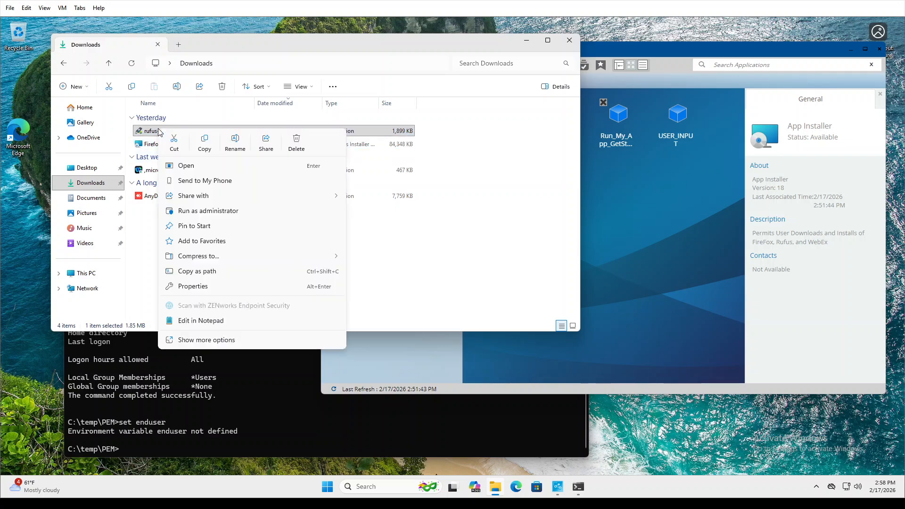
left_click(149, 145)
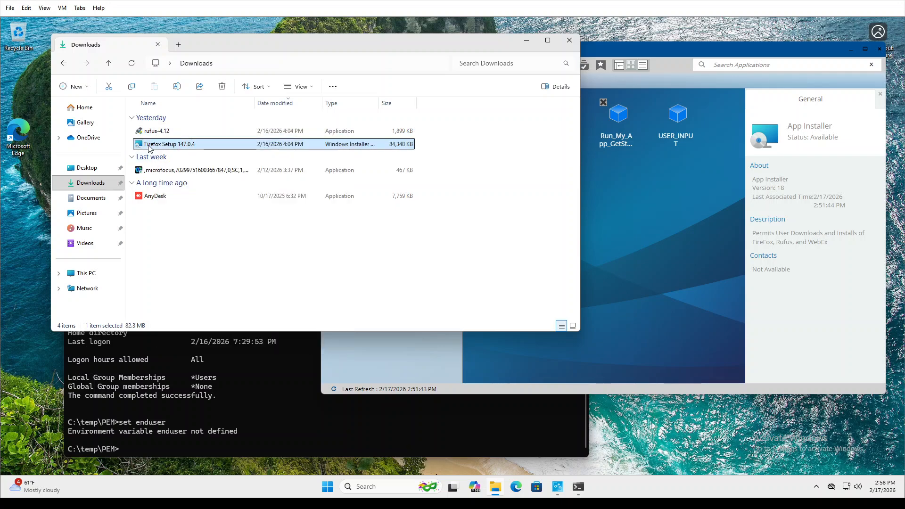
right_click(149, 146)
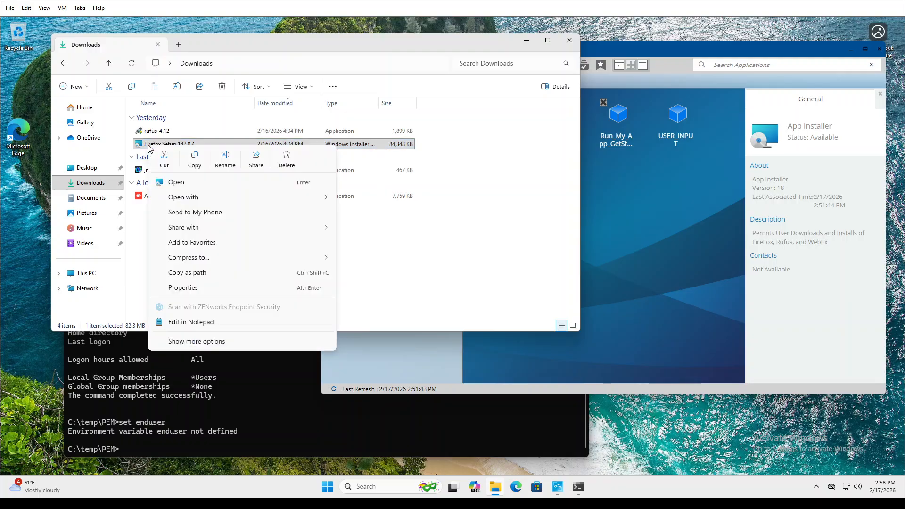
Open the Mozilla Corporation signature details for Firefox Setup and view its advanced fields.
left_click(207, 342)
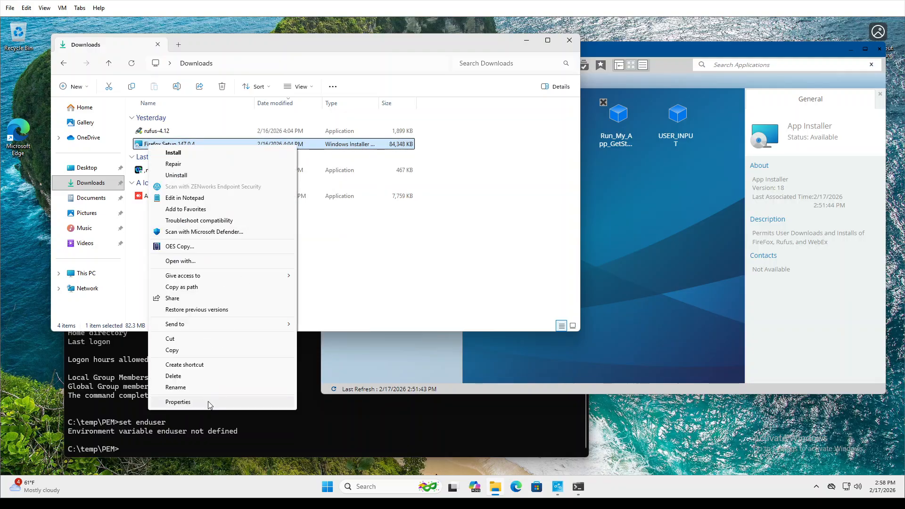
left_click(259, 402)
left_click(259, 179)
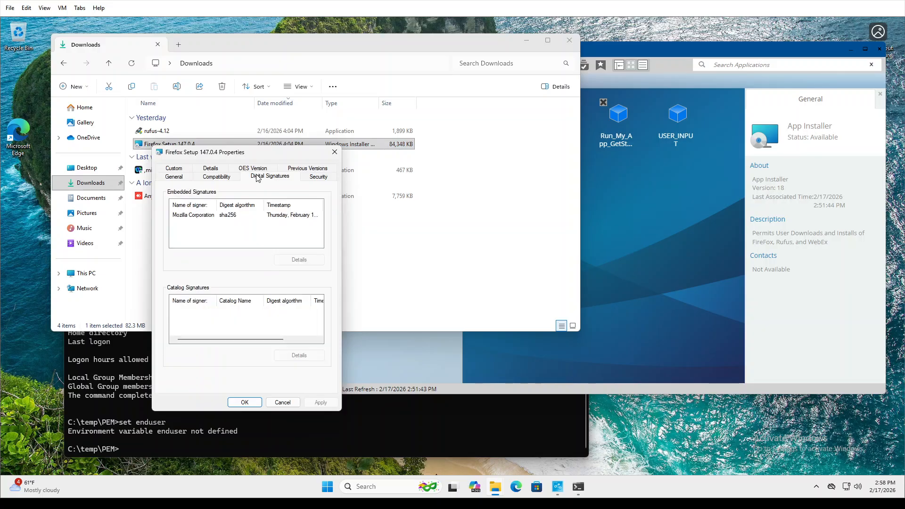
left_click(219, 216)
left_click(299, 260)
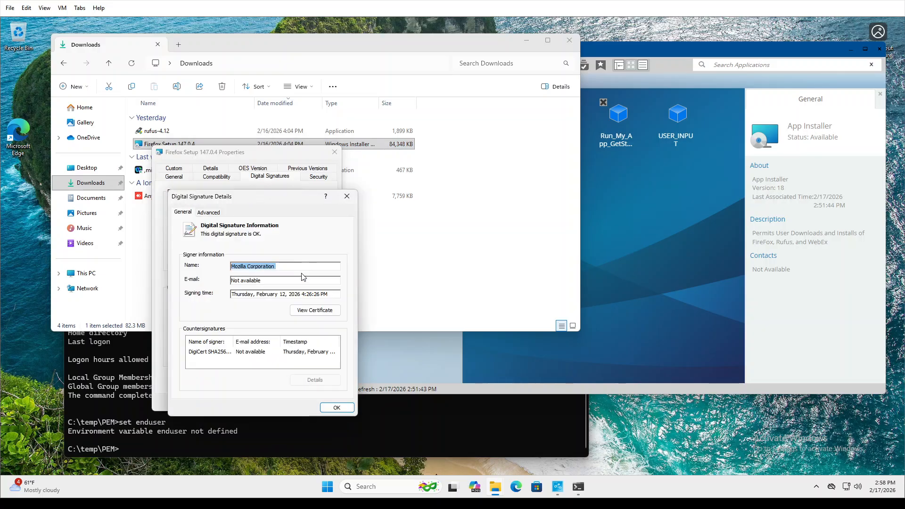
left_click(208, 212)
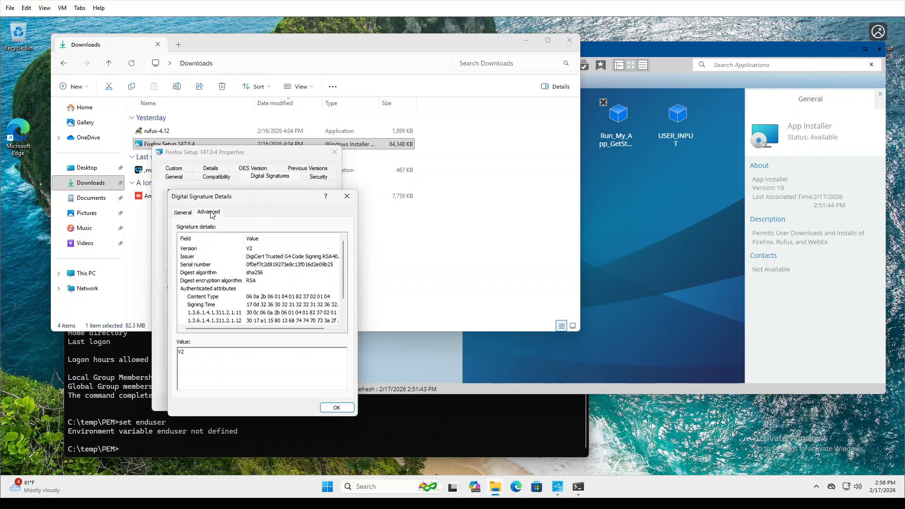
left_click(346, 196)
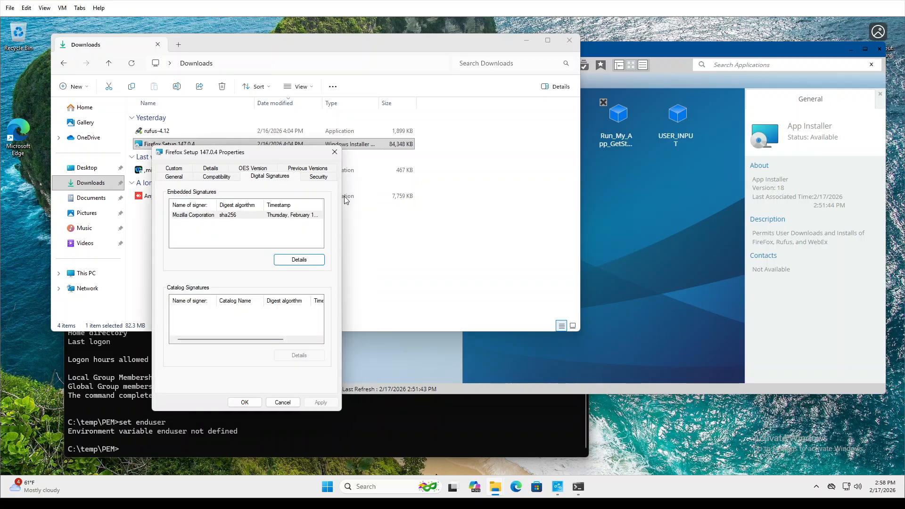
View the Mozilla Corporation certificate, issued by DigiCert, valid 1/8/2025 to 1/8/2027.
left_click(203, 218)
left_click(296, 259)
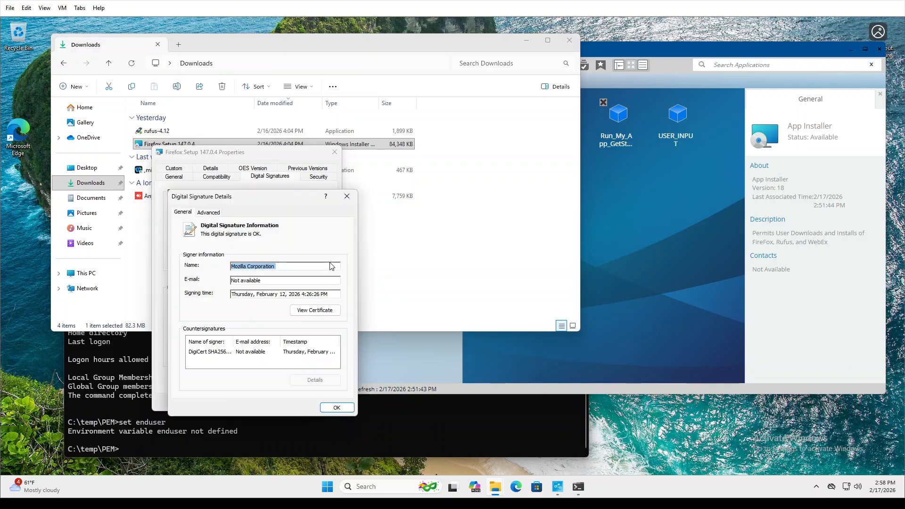
left_click(310, 310)
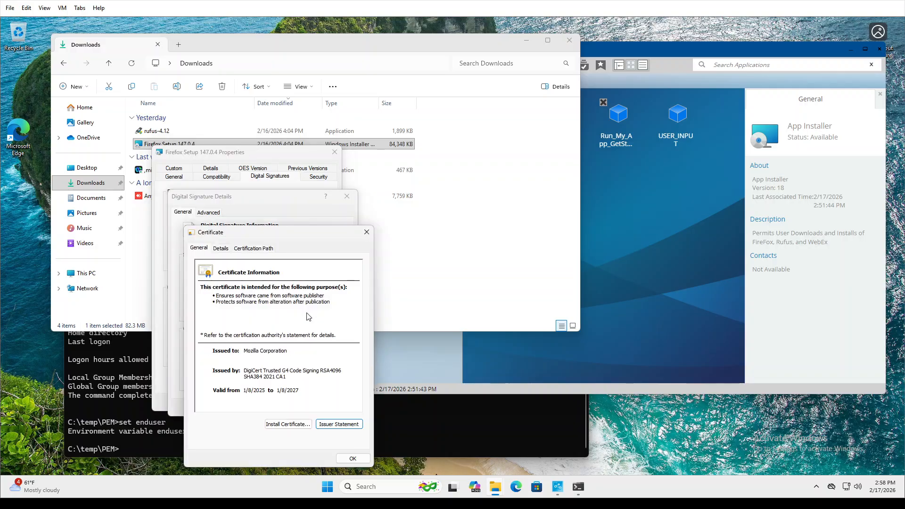
left_click(246, 353)
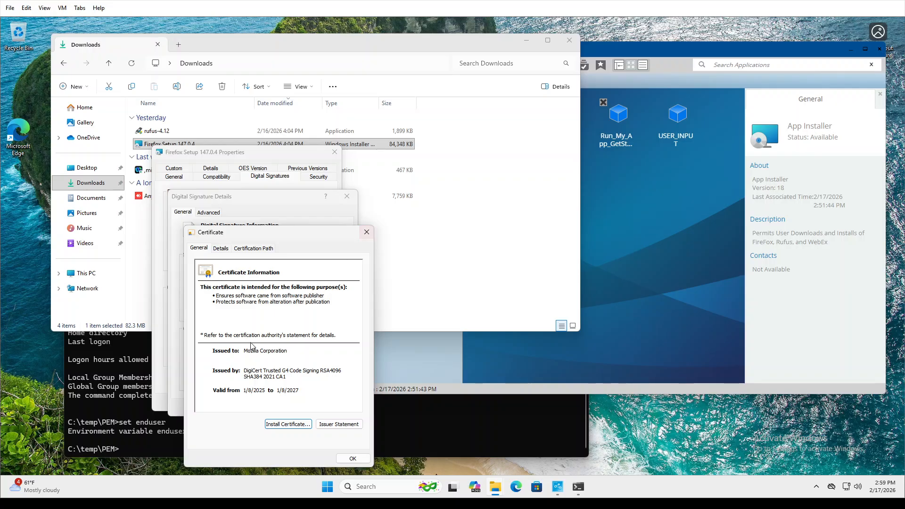
Close the Certificate, Signature Details and Properties dialogs back to Downloads.
left_click(367, 231)
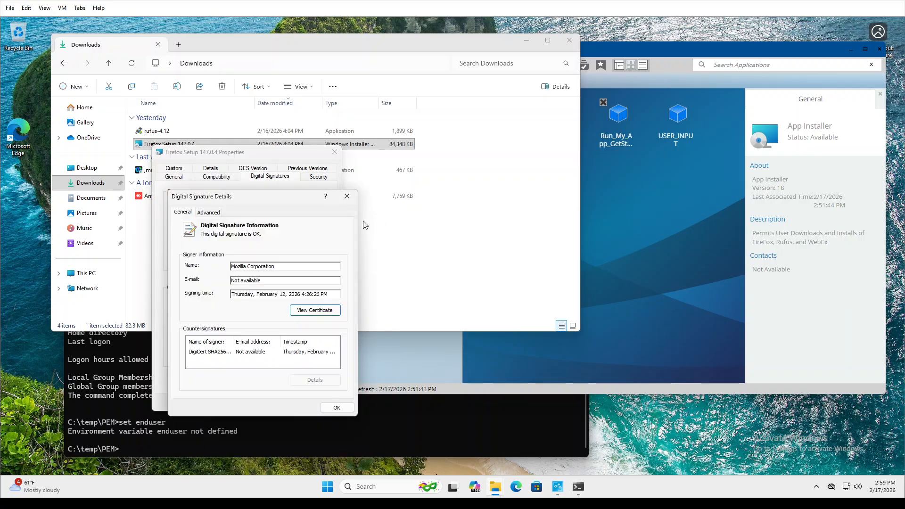
left_click(347, 197)
left_click(335, 152)
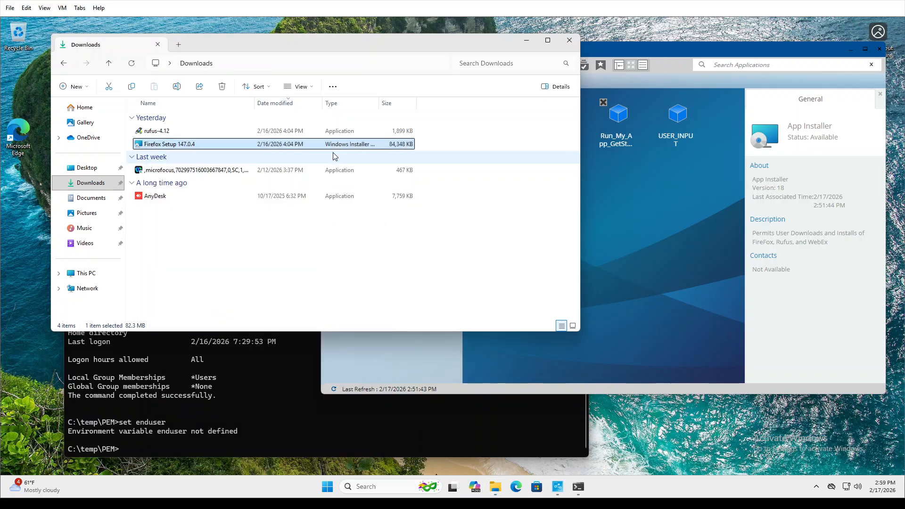
left_click(225, 172)
Open the microfocus file's Properties, confirm original filename Webex.exe, and show its Digital Signatures.
right_click(225, 173)
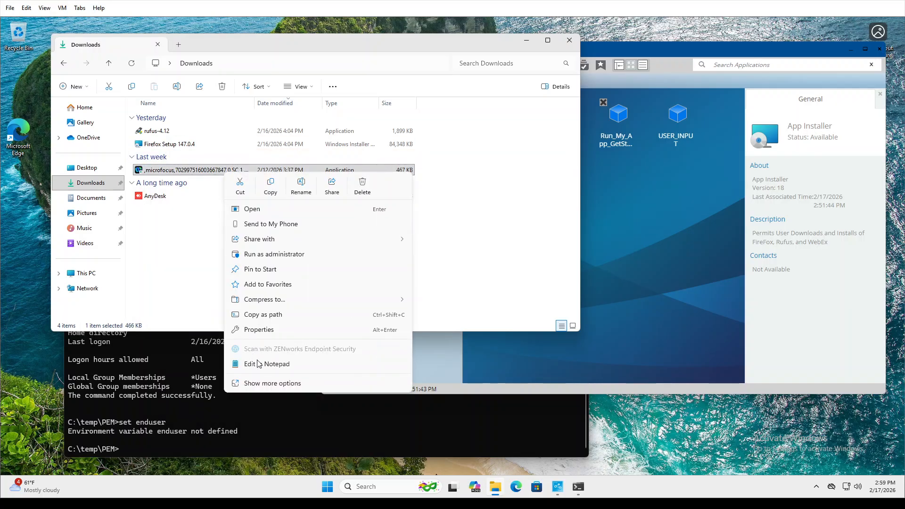
left_click(267, 382)
left_click(264, 424)
left_click(249, 195)
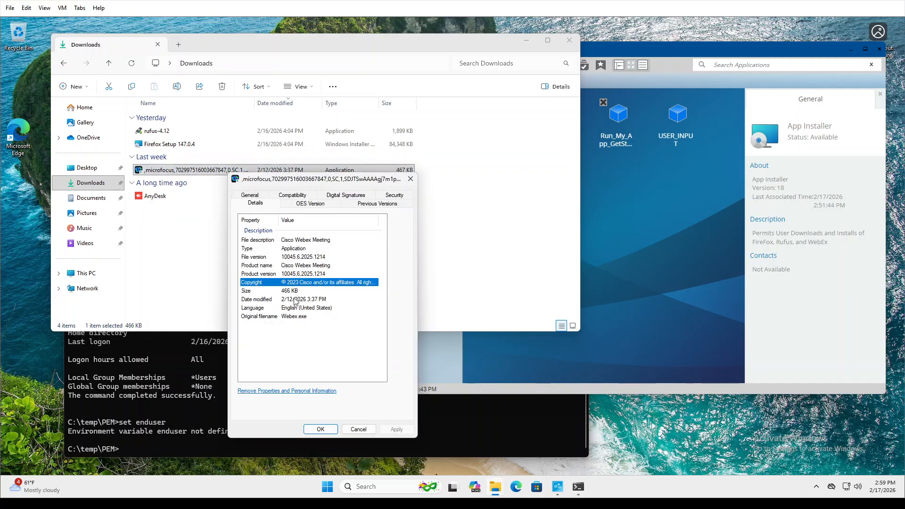
left_click(304, 316)
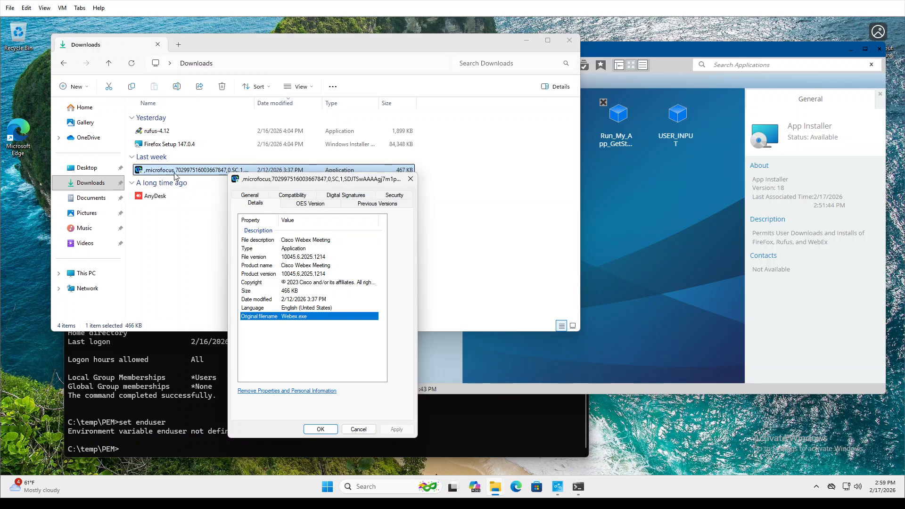
left_click(345, 197)
Inspect the sha256 Cisco WebEx LLC signature details and its certificate.
left_click(297, 250)
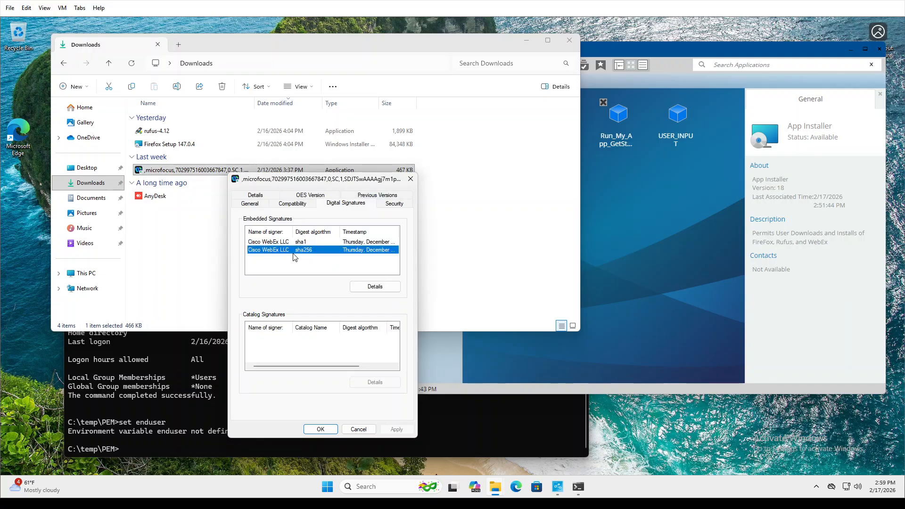
left_click(371, 286)
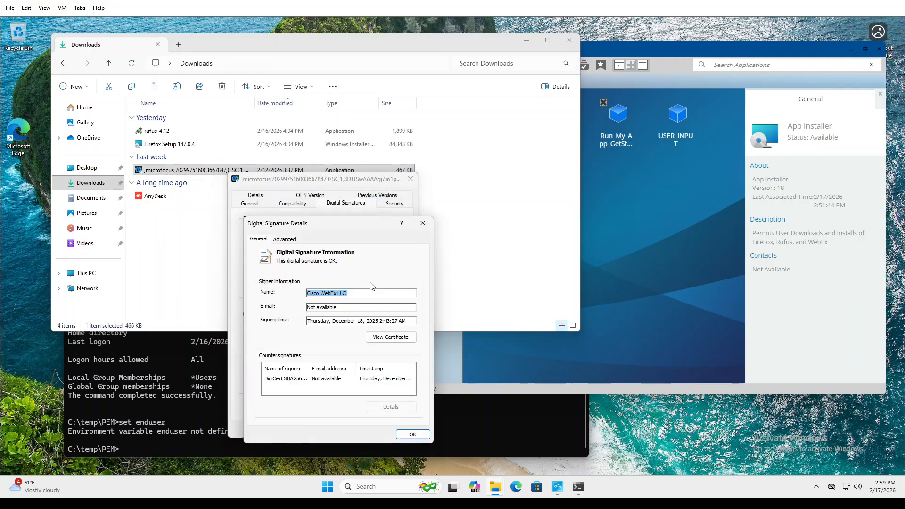
left_click(383, 340)
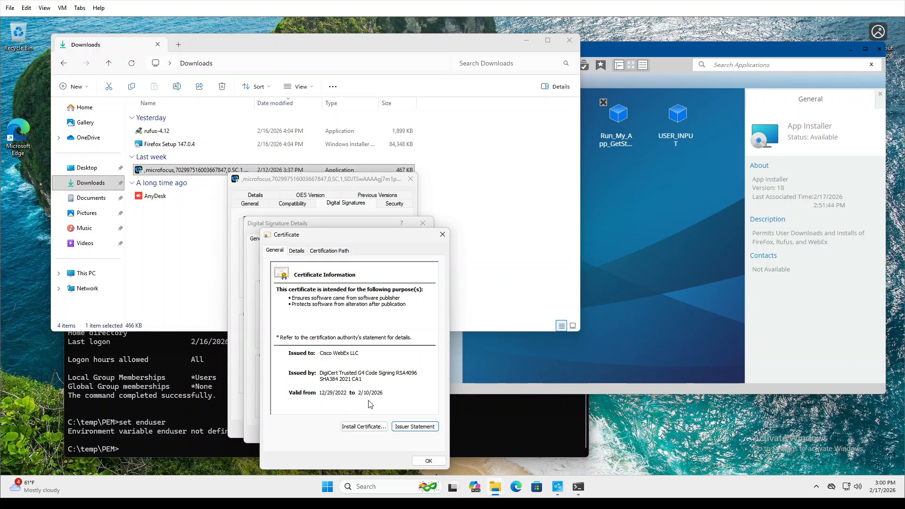
left_click(442, 234)
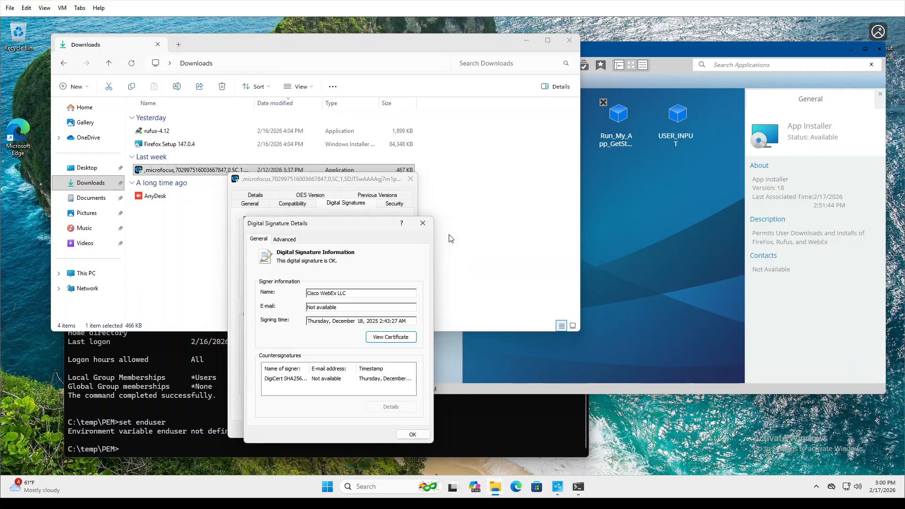
Check the DigiCert timestamp countersignature details, signed December 18, 2025.
left_click(293, 382)
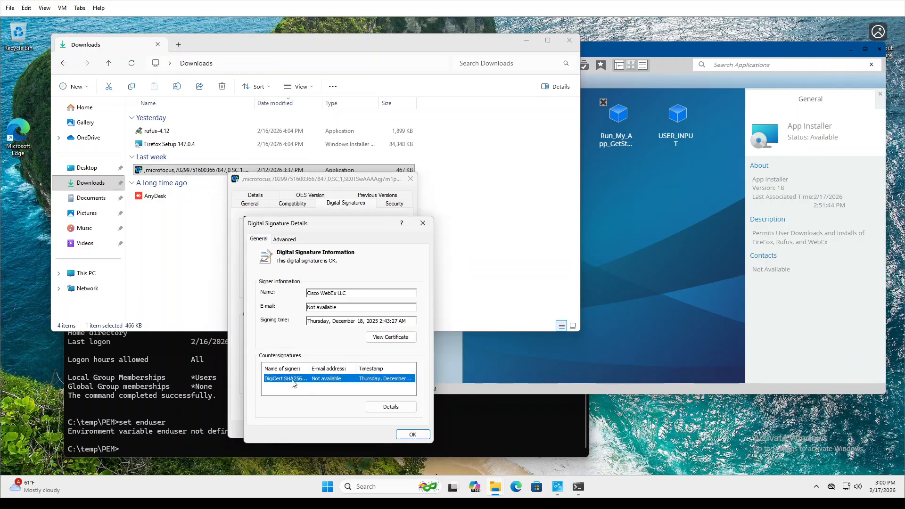
left_click(391, 406)
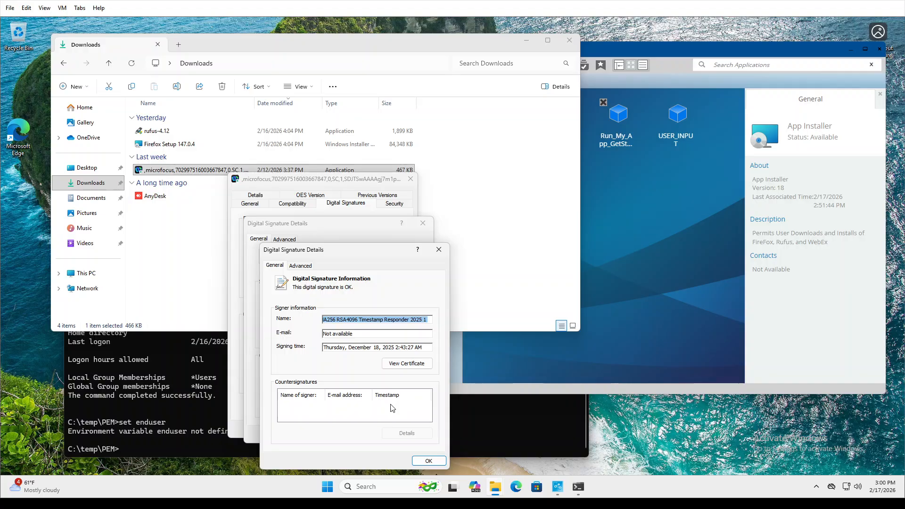
left_click(439, 250)
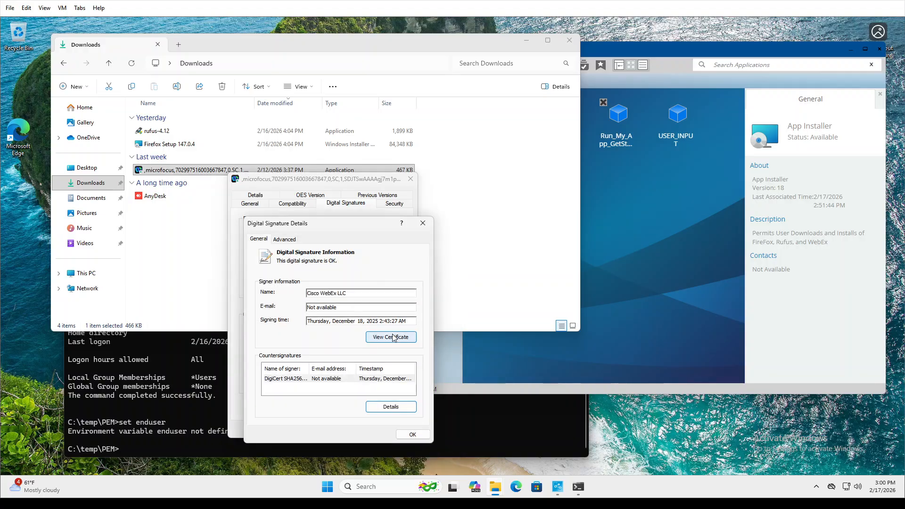
left_click(376, 336)
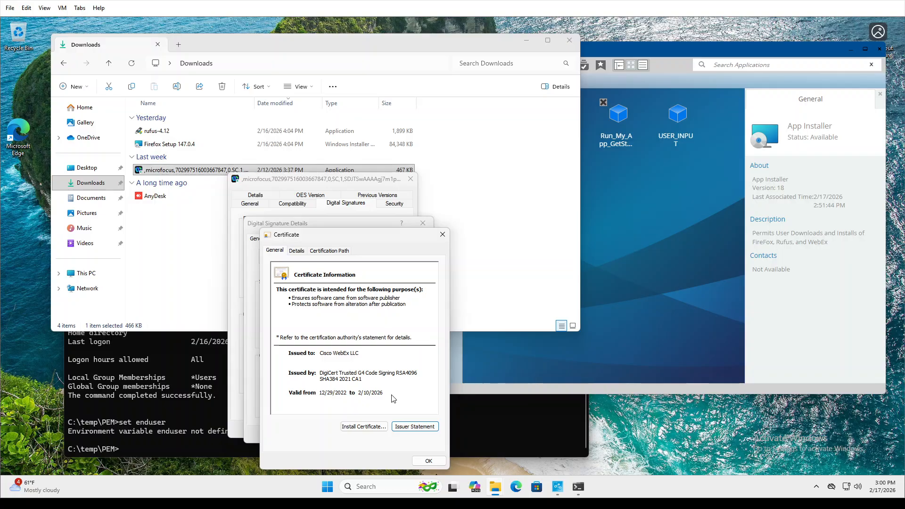
key("shift+Tab")
Close the Certificate, Signature Details and Properties dialogs, then widen the Name column.
left_click(442, 234)
left_click(423, 223)
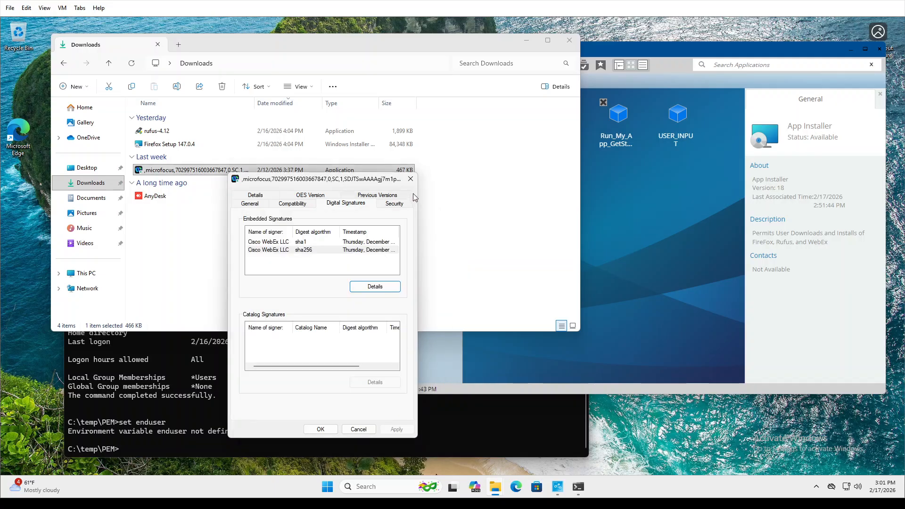
left_click(410, 178)
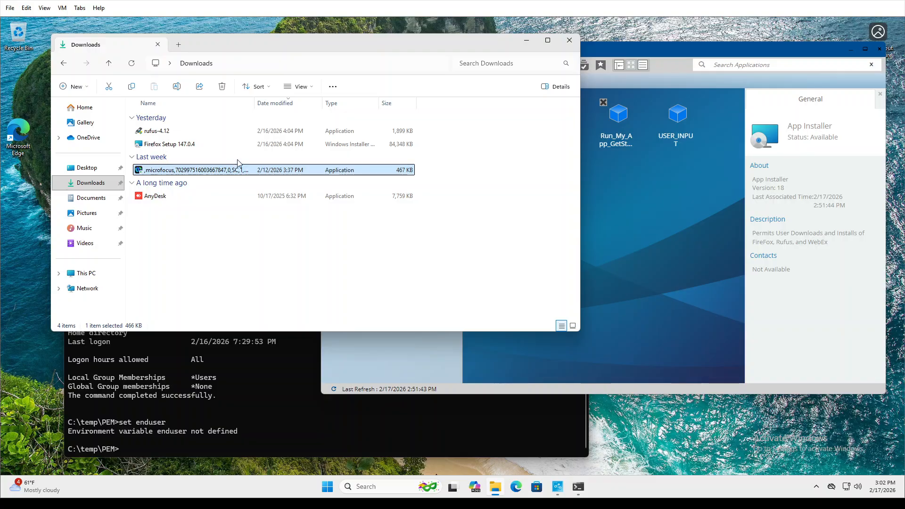
left_click_drag(256, 100, 554, 102)
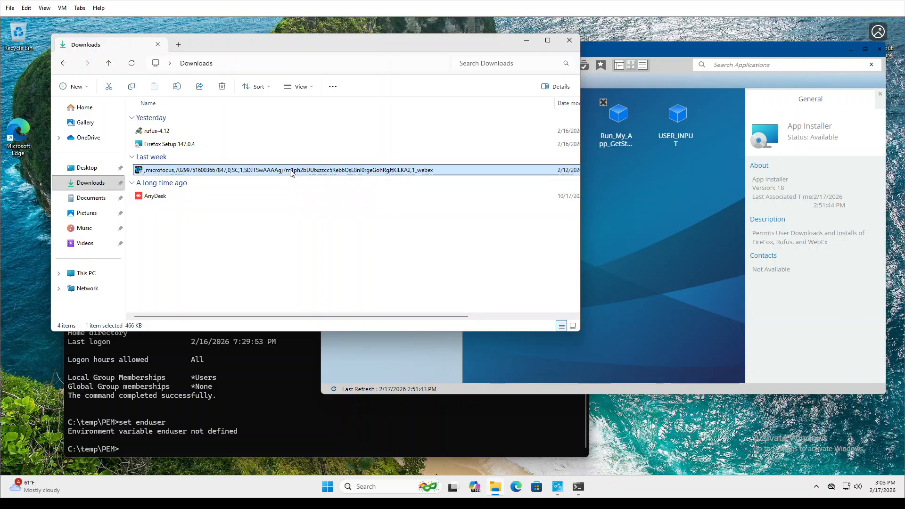
Close the Downloads window and reopen Downloads in a new File Explorer window.
right_click(291, 174)
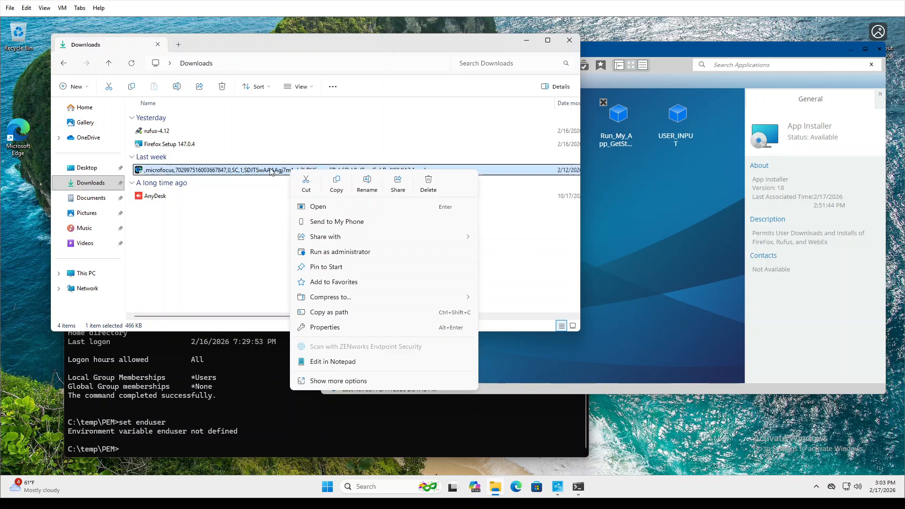
left_click(574, 40)
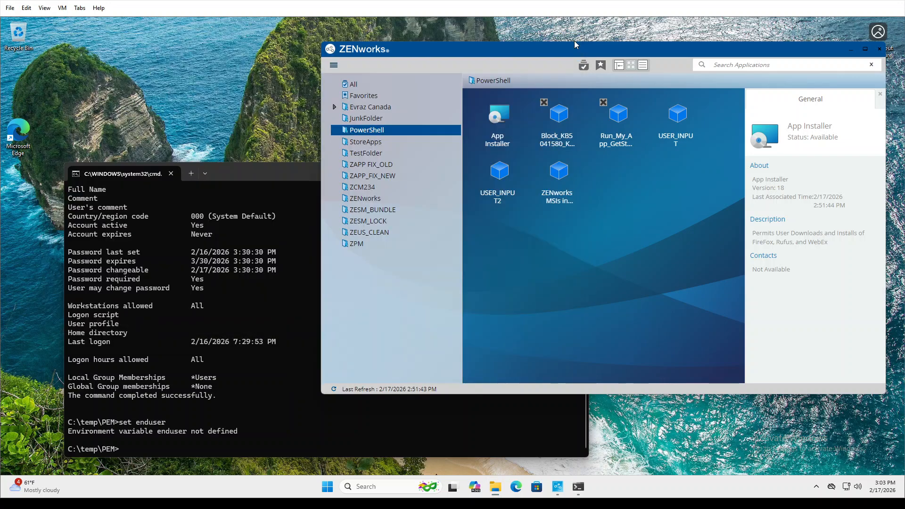
left_click(245, 174)
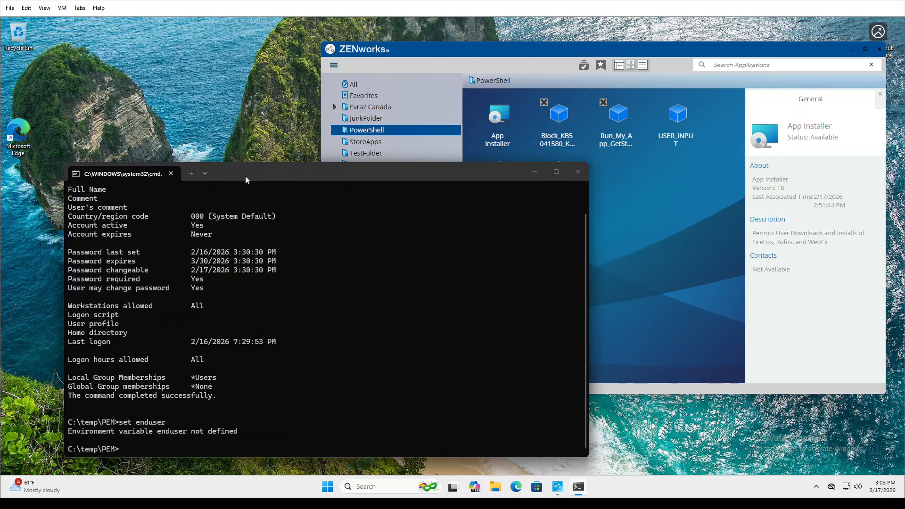
left_click(495, 487)
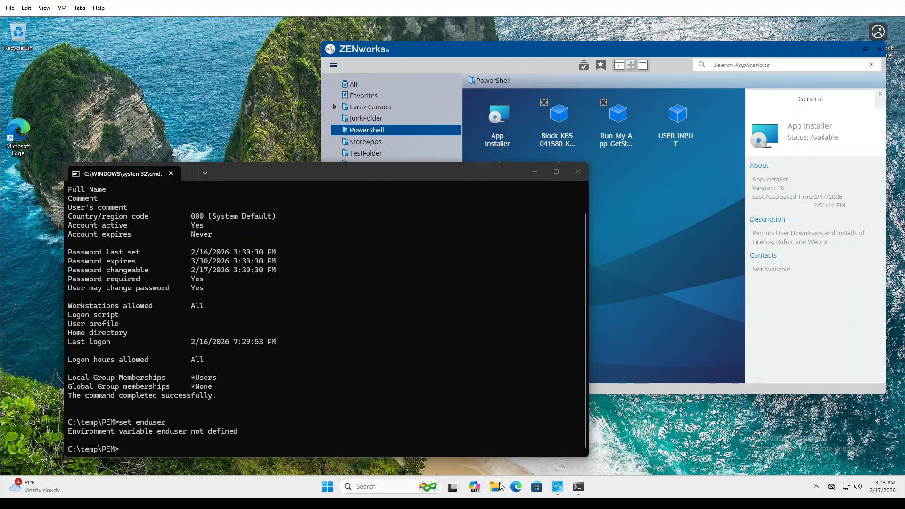
left_click(95, 182)
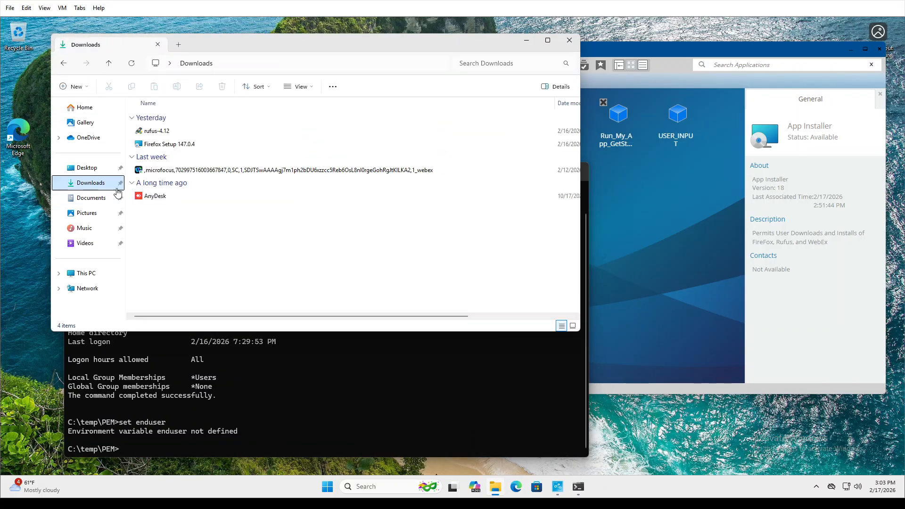
In Command Prompt, highlight the Local and Global Group membership lines.
left_click(361, 405)
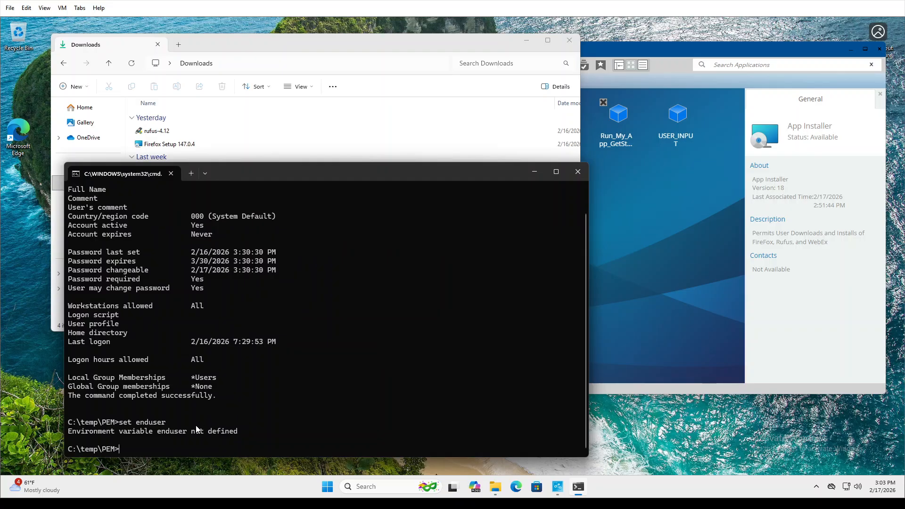
left_click_drag(176, 424, 133, 424)
left_click(239, 386)
left_click_drag(225, 383, 196, 377)
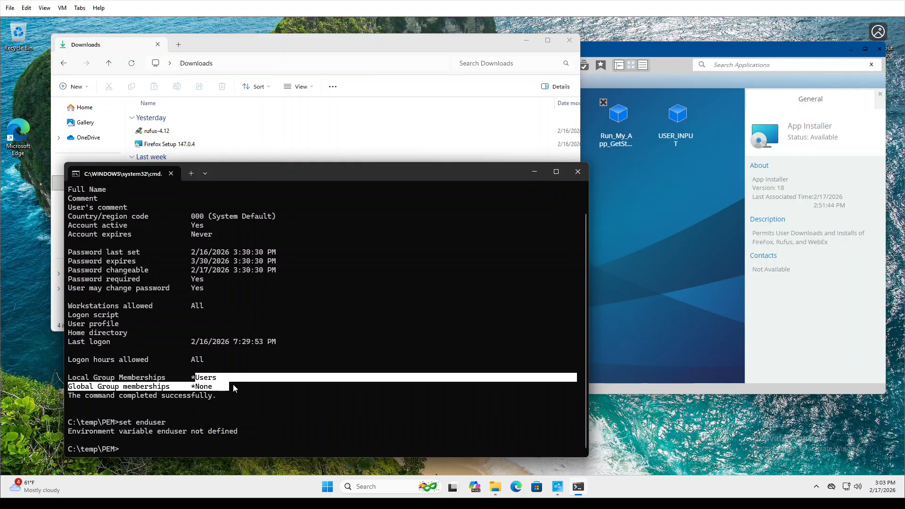
Run rufus-4.12 and Firefox Setup 147.0.4 from Downloads and dismiss both policy-block errors.
left_click(236, 43)
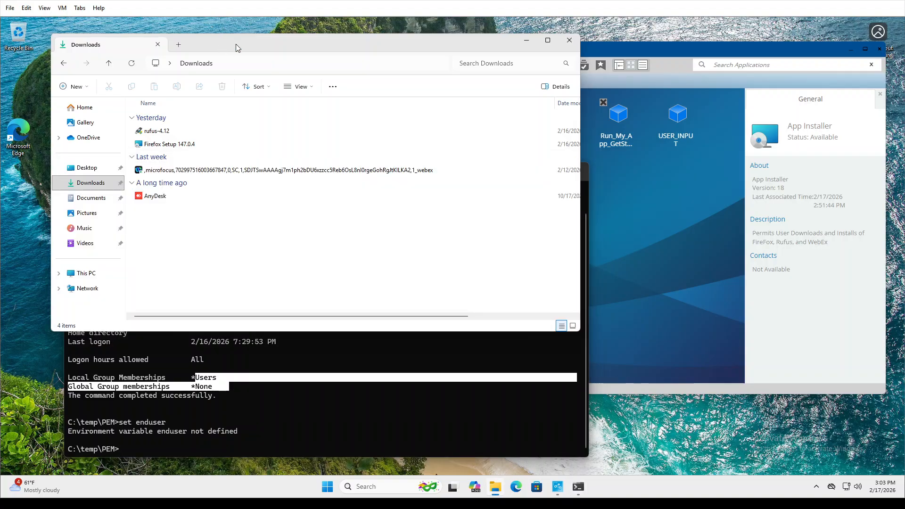
double_click(155, 131)
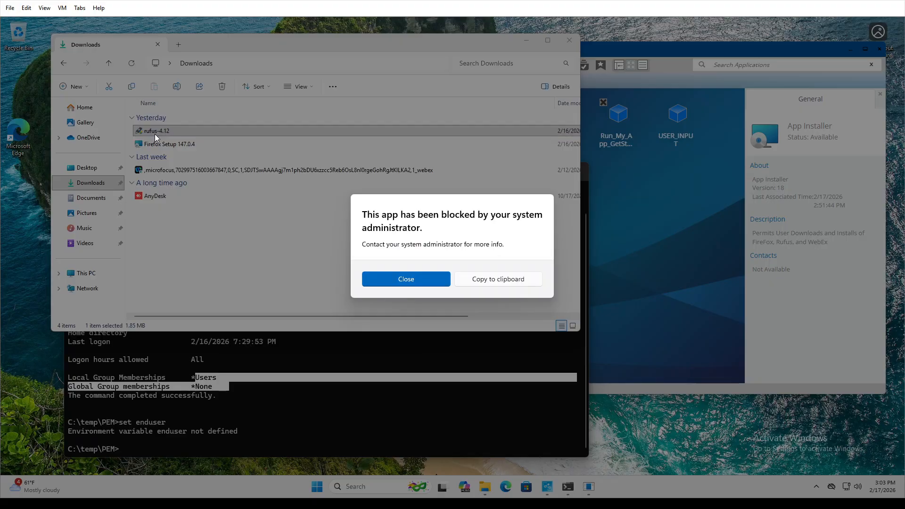
left_click(427, 278)
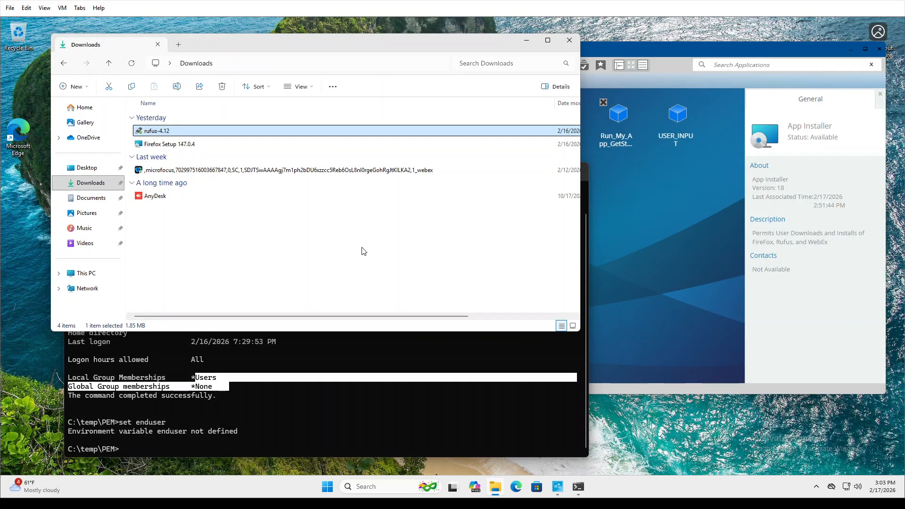
double_click(200, 146)
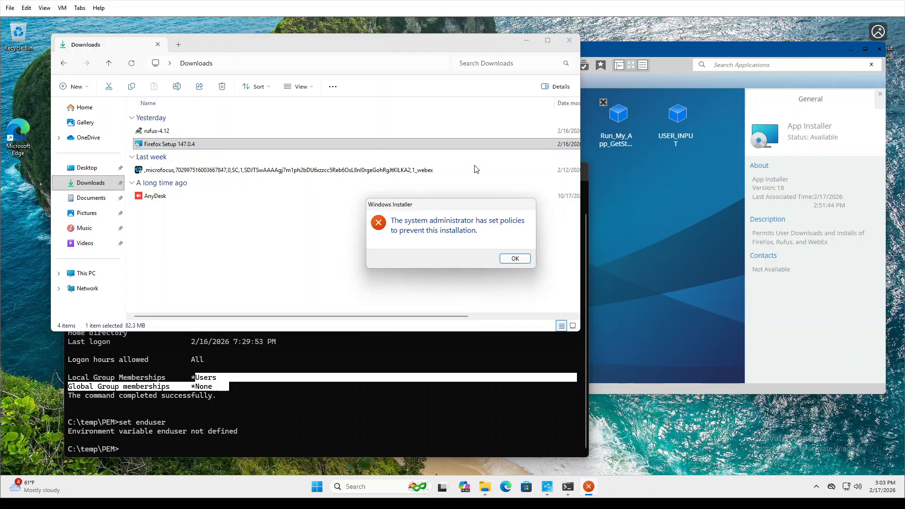
left_click(515, 259)
left_click(672, 190)
Run App Installer with AnyDesk, which is refused as only FireFox, Rufus and Webex are allowed.
double_click(499, 118)
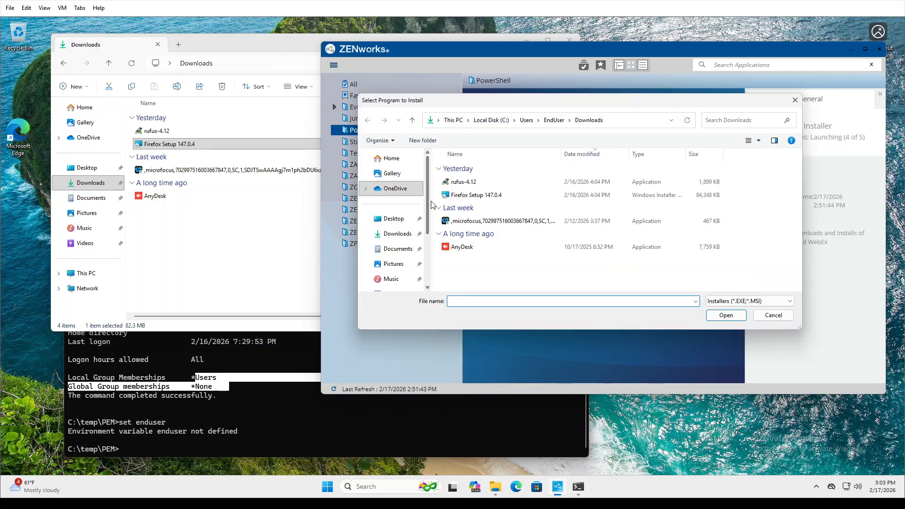
left_click(475, 250)
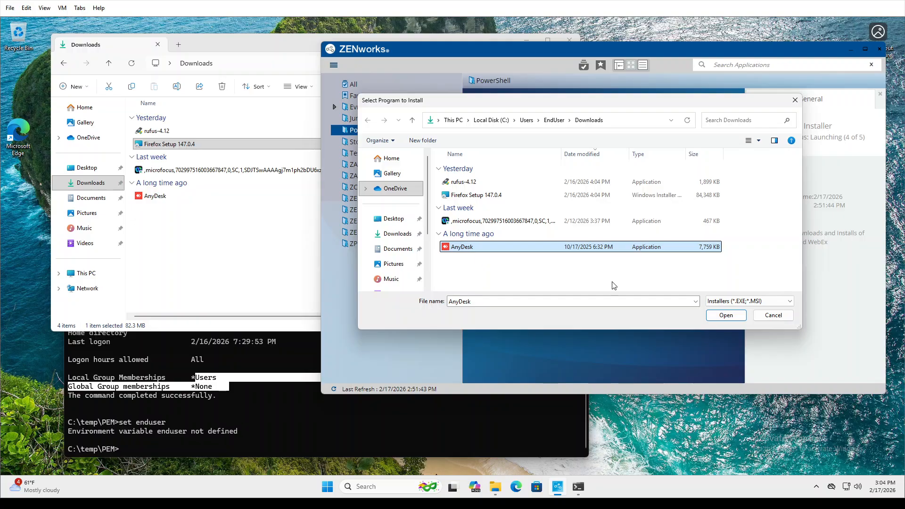
left_click(721, 316)
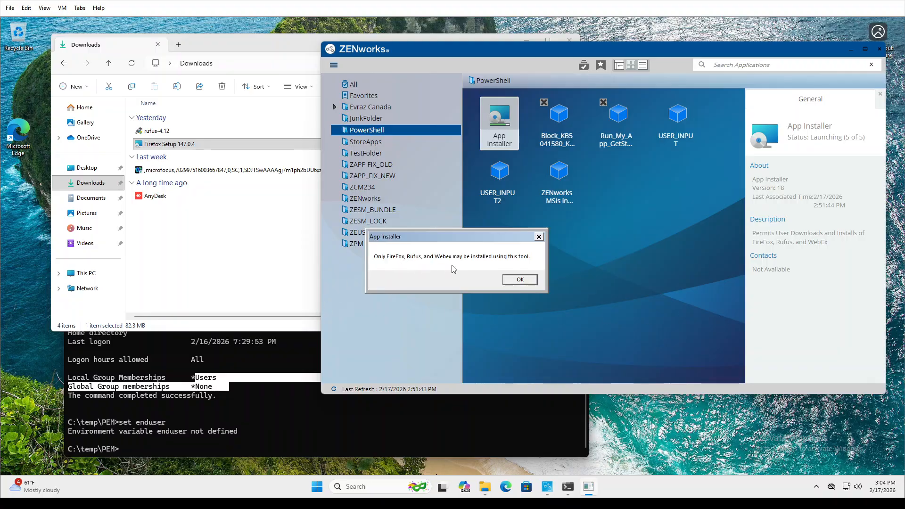
left_click(287, 390)
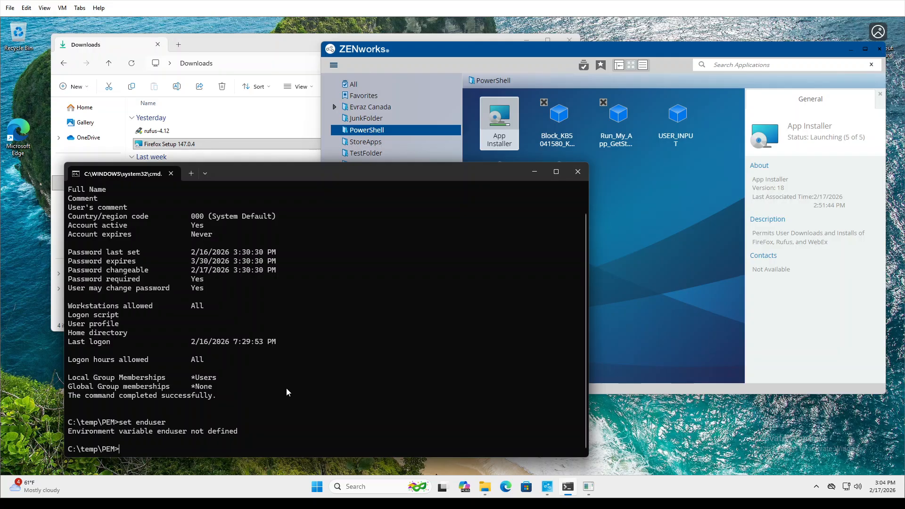
Print out.txt with 'type out.txt' to view AnyDesk's failed certificate checks.
type("type out.txt")
key("Return")
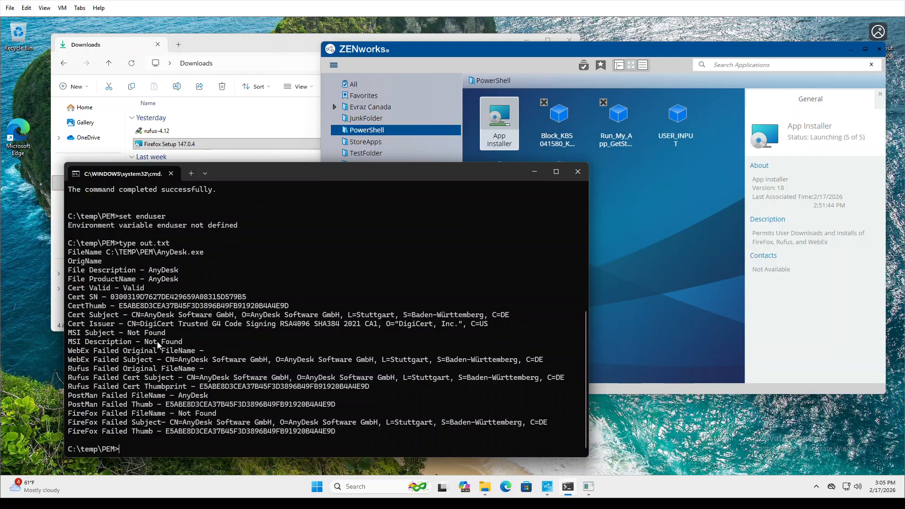
Highlight the log's FileName, description, product name, Cert SN, CertThumb, subject, issuer and MSI lines.
left_click_drag(203, 253, 69, 255)
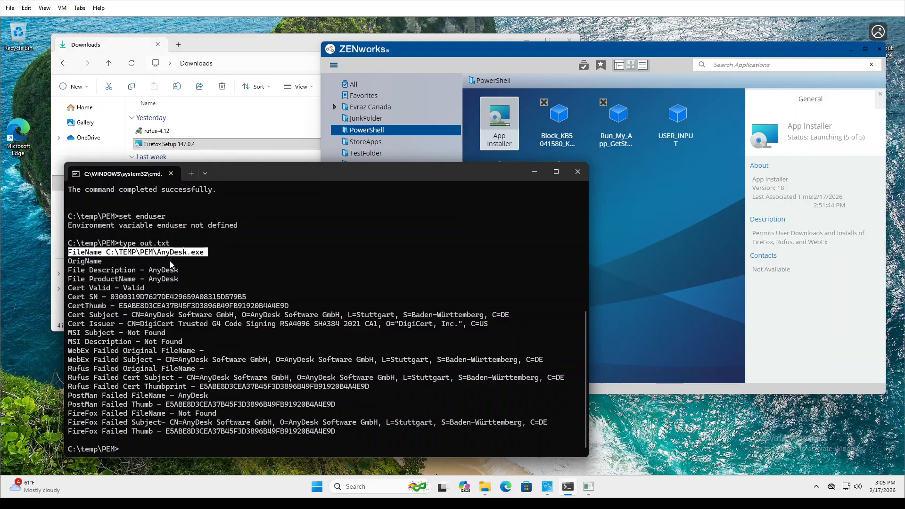
left_click(138, 263)
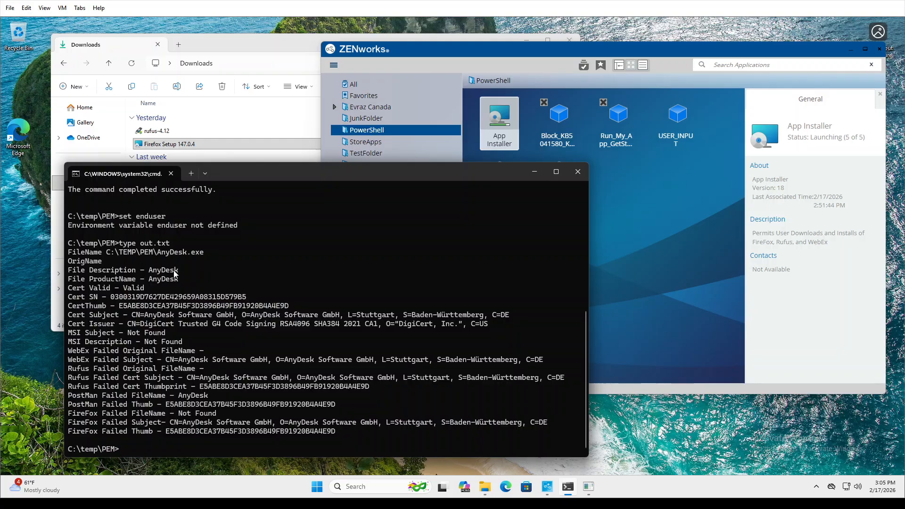
left_click_drag(180, 271, 85, 272)
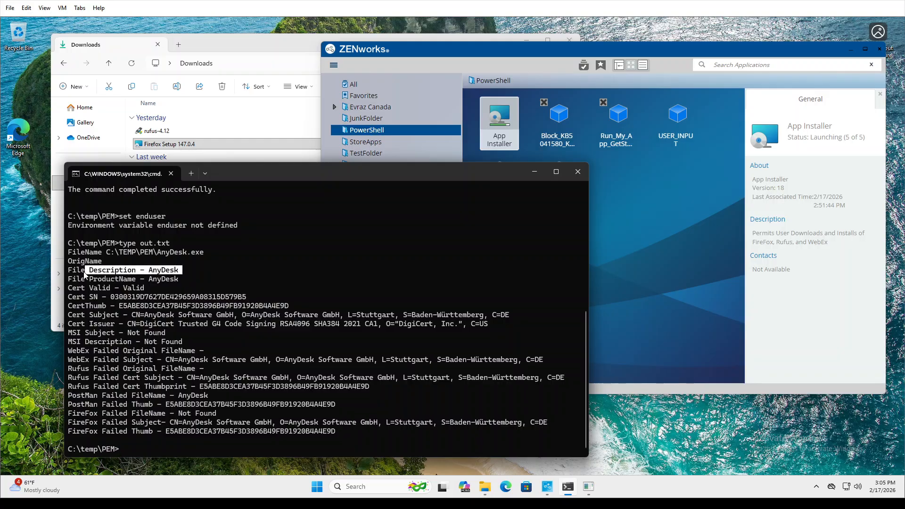
left_click_drag(177, 281, 70, 289)
left_click_drag(254, 298, 111, 300)
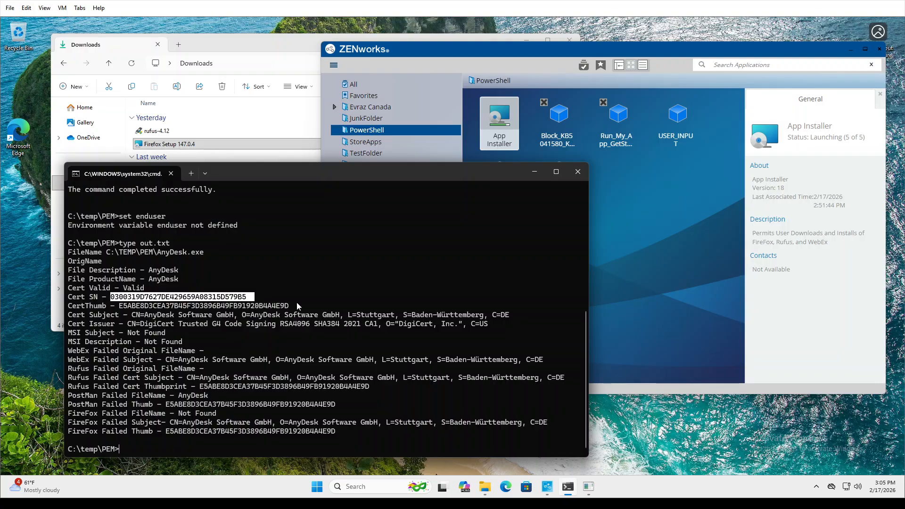
left_click_drag(296, 305, 123, 305)
left_click_drag(520, 314, 153, 314)
left_click_drag(503, 329, 138, 325)
left_click_drag(190, 341, 69, 334)
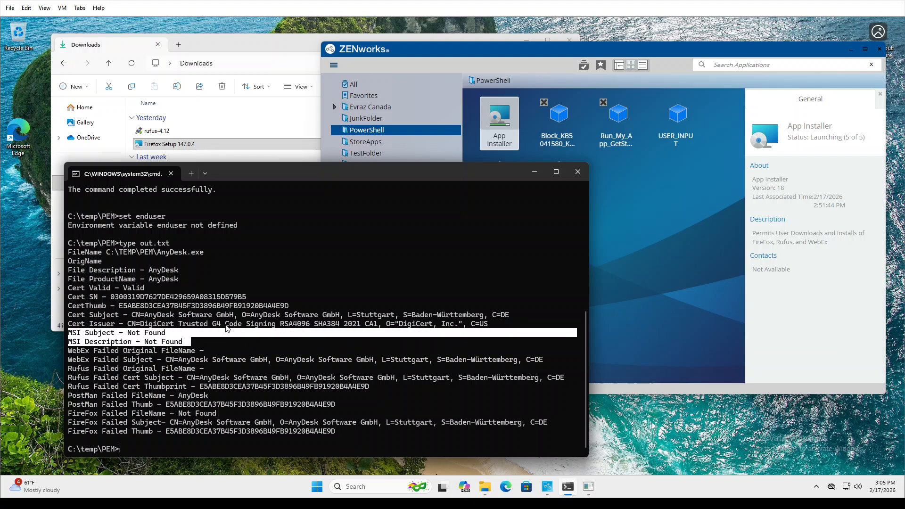
left_click(266, 316)
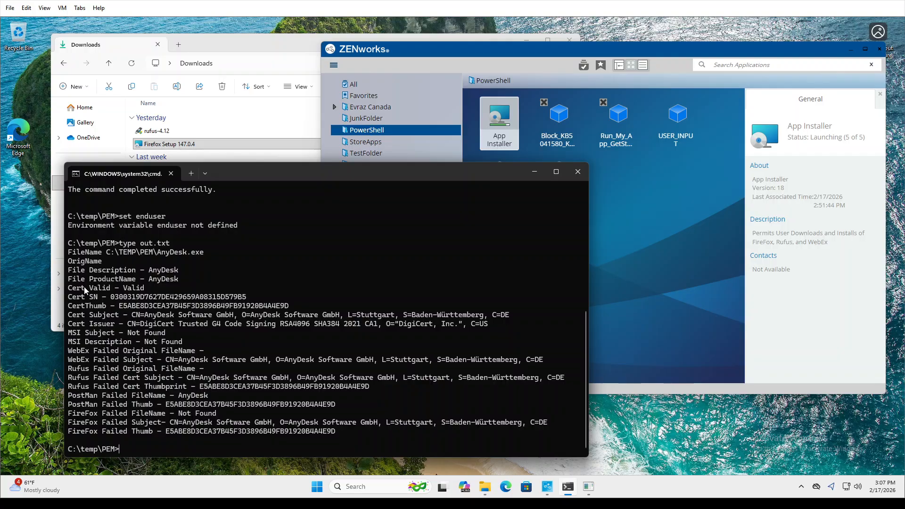
Select the AnyDesk OrigName-to-Cert Issuer lines, then return to ZENworks and dismiss the App Installer message.
left_click_drag(71, 262, 493, 325)
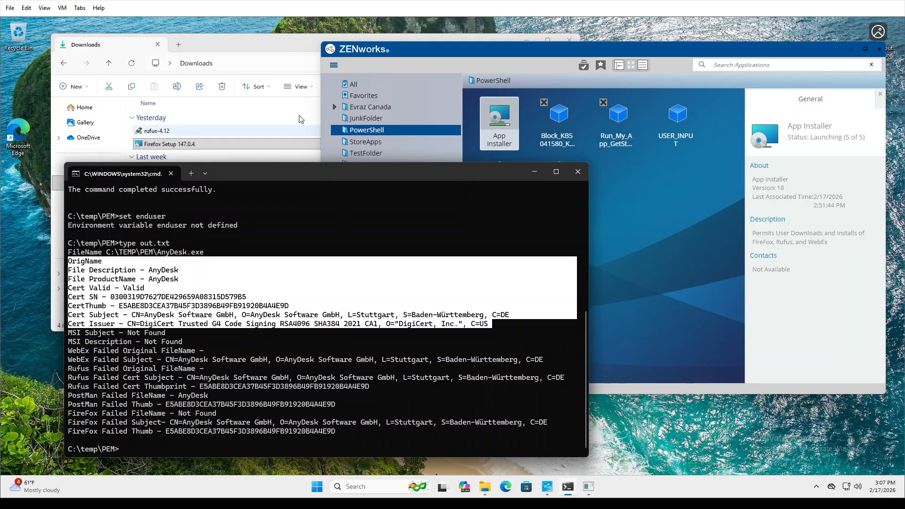
left_click(499, 117)
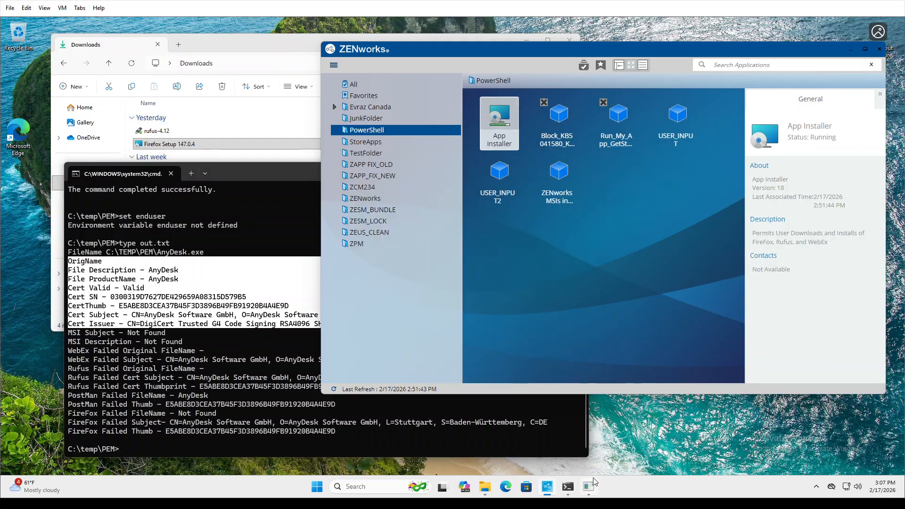
left_click(523, 285)
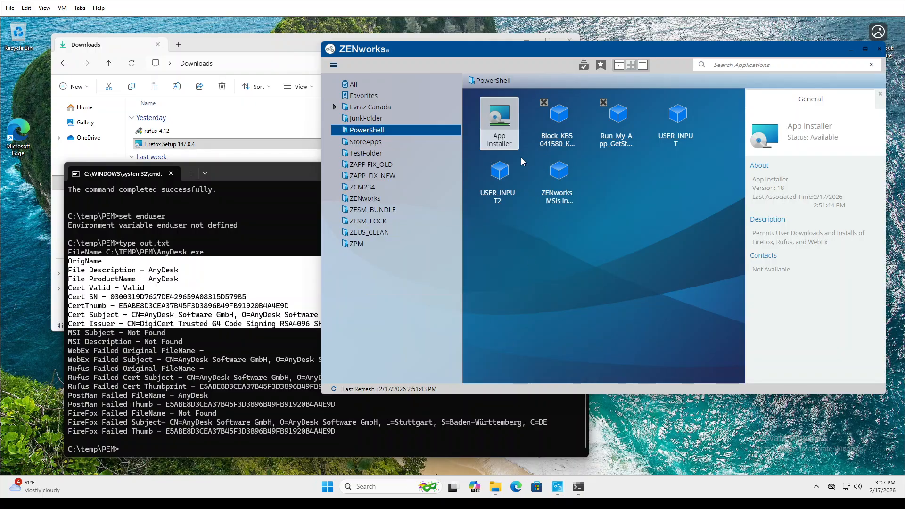
Run App Installer with the Firefox Setup 147.0.4 installer, then return to Command Prompt.
double_click(498, 124)
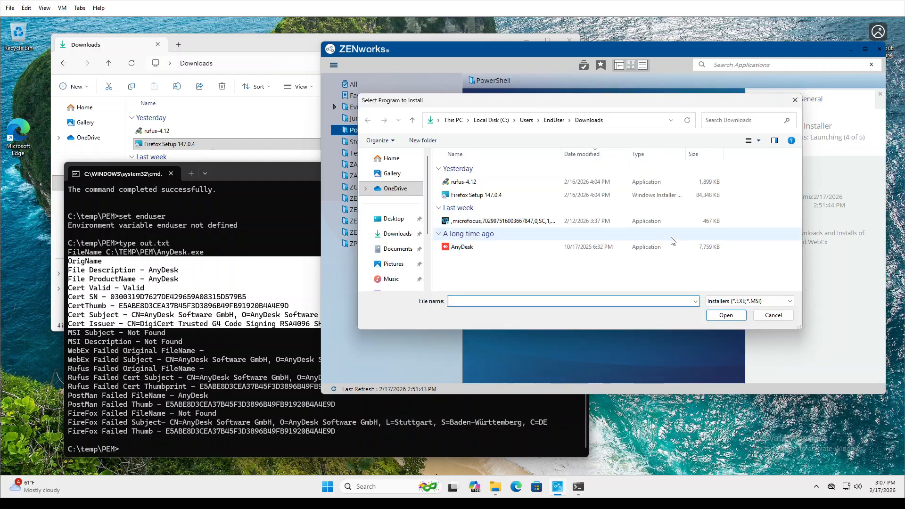
left_click(483, 196)
double_click(483, 196)
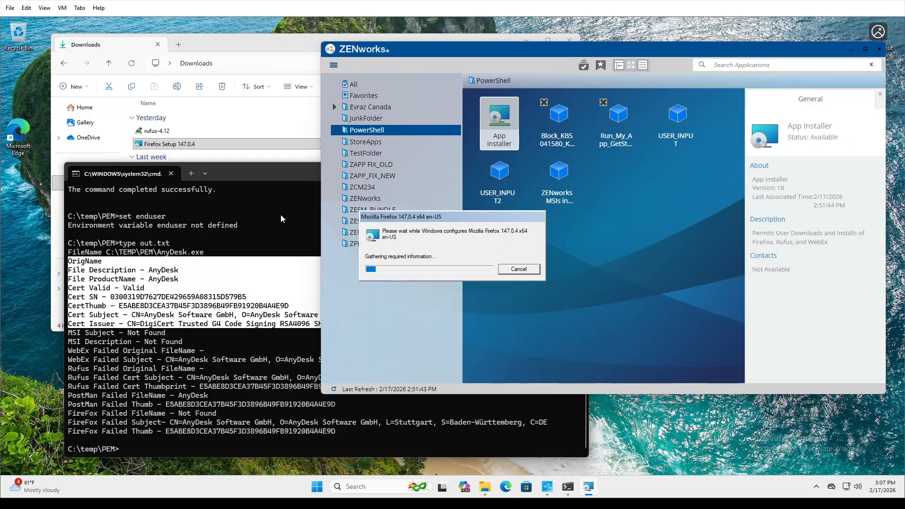
left_click(223, 229)
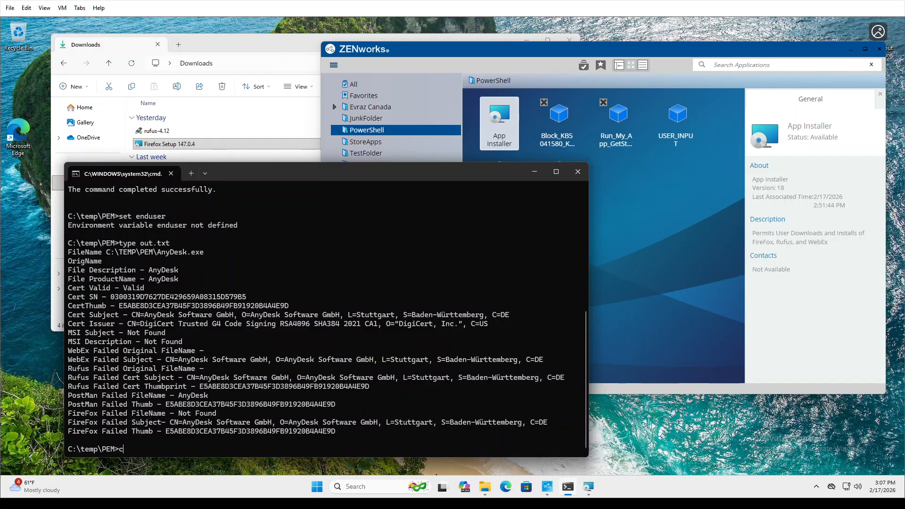
Clear the screen with cls and print out.txt showing Firefox Setup 147.0.4.msi passing the check.
type("cls")
key("Return")
type("type out.txt")
key("Return")
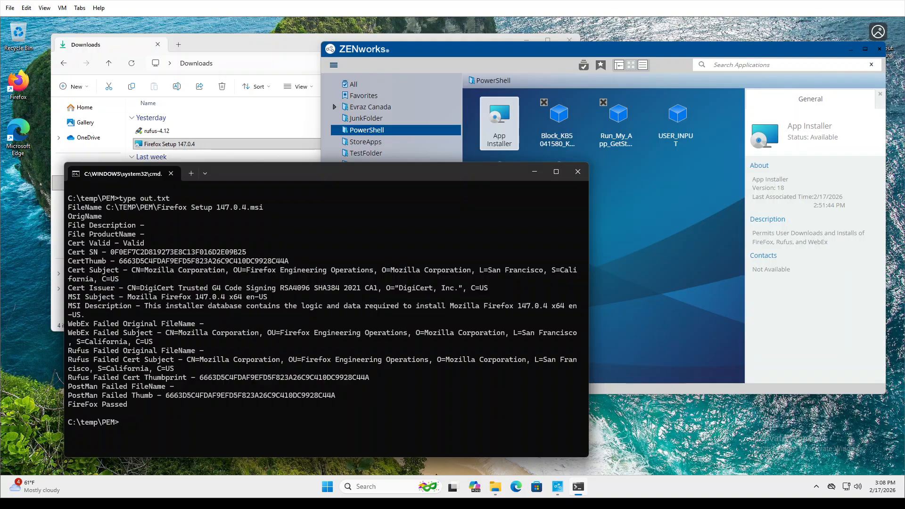
double_click(26, 82)
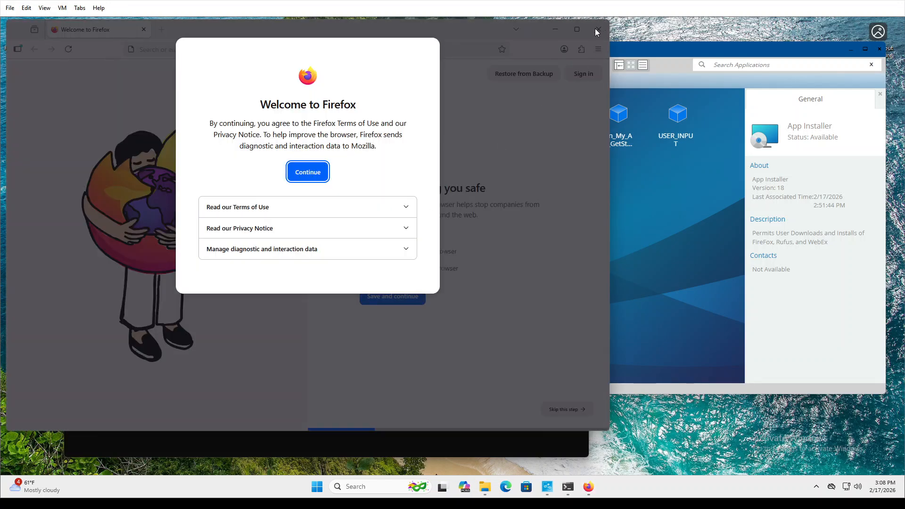
key("Return")
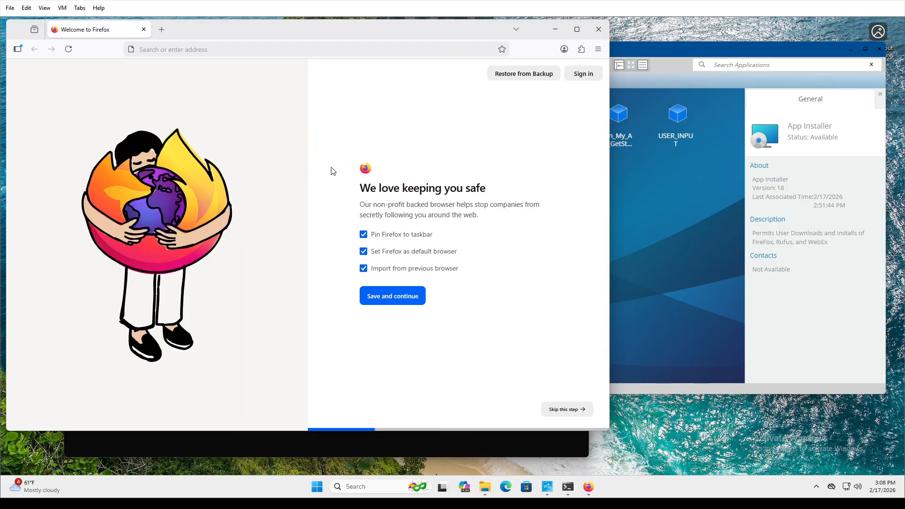
left_click(598, 30)
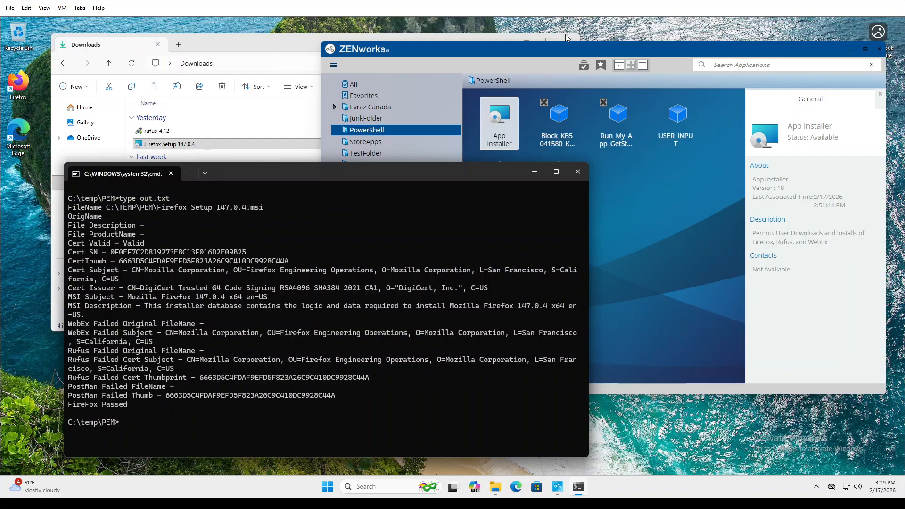
Browse in Edge to zcm203.zenral.com and follow the redirect to the console.
left_click(519, 495)
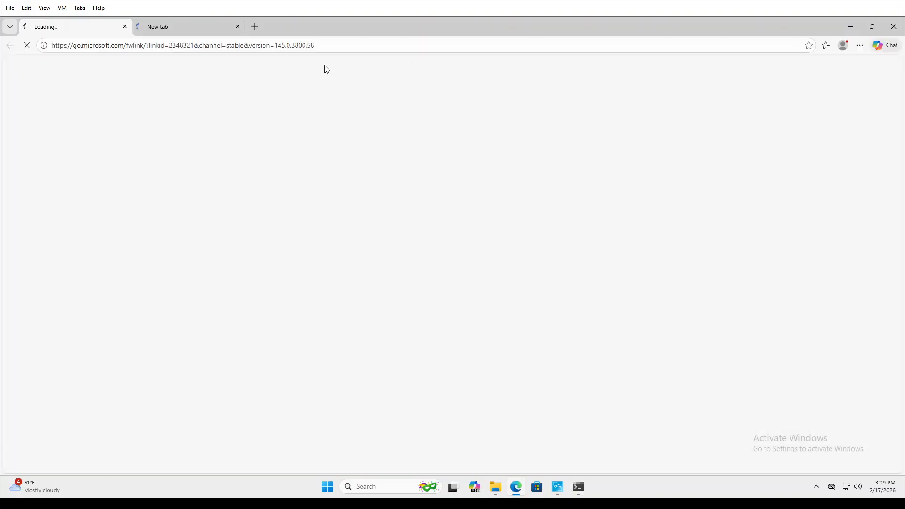
left_click(326, 49)
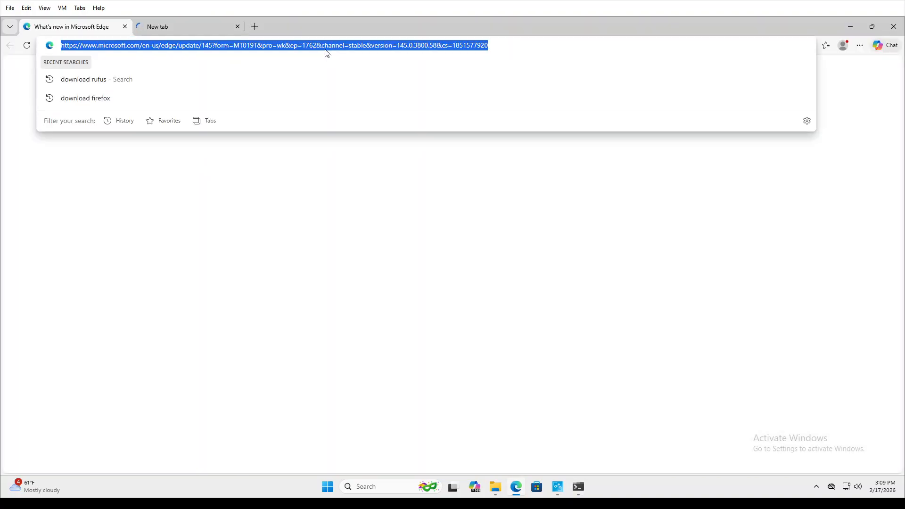
type("zcm203.zern")
key("BackSpace")
key("BackSpace")
type("nral.com")
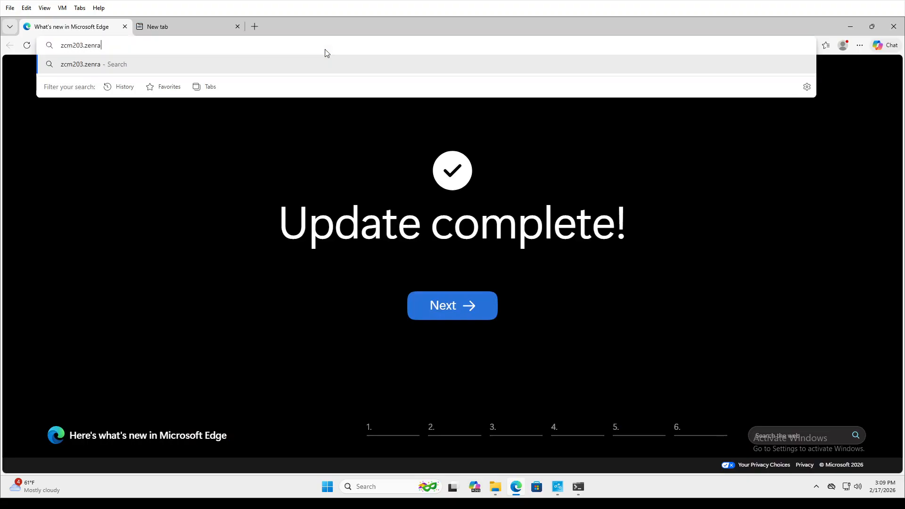
key("Return")
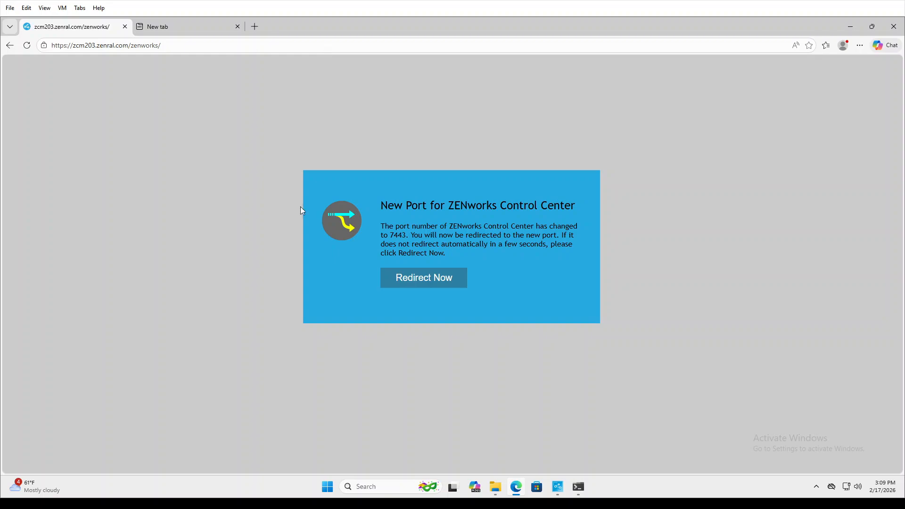
left_click(401, 274)
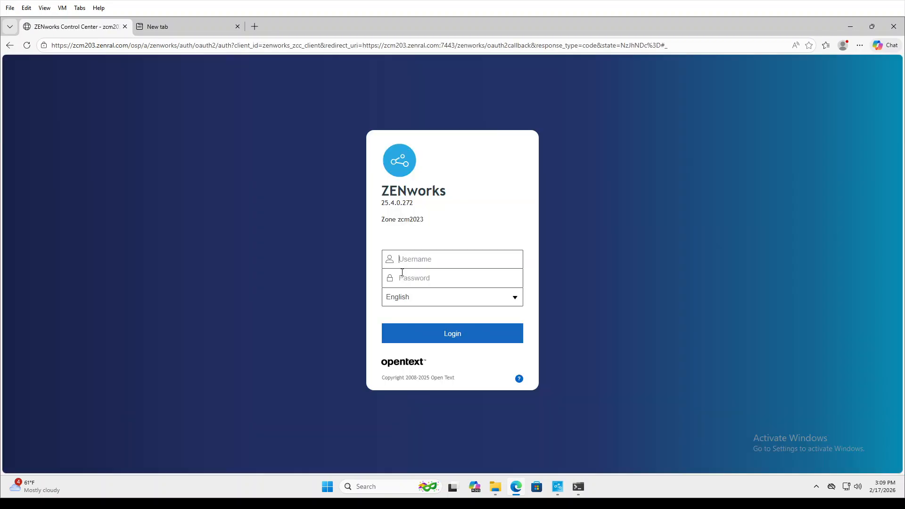
Log in as administrator with the admin password, retrying after the first attempt fails.
left_click(423, 258)
type("administratornovell")
key("Return")
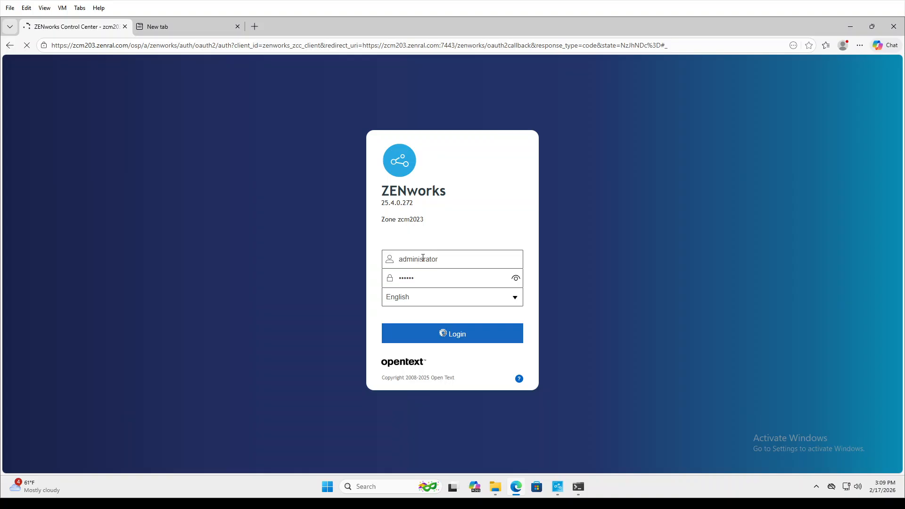
type("administrator")
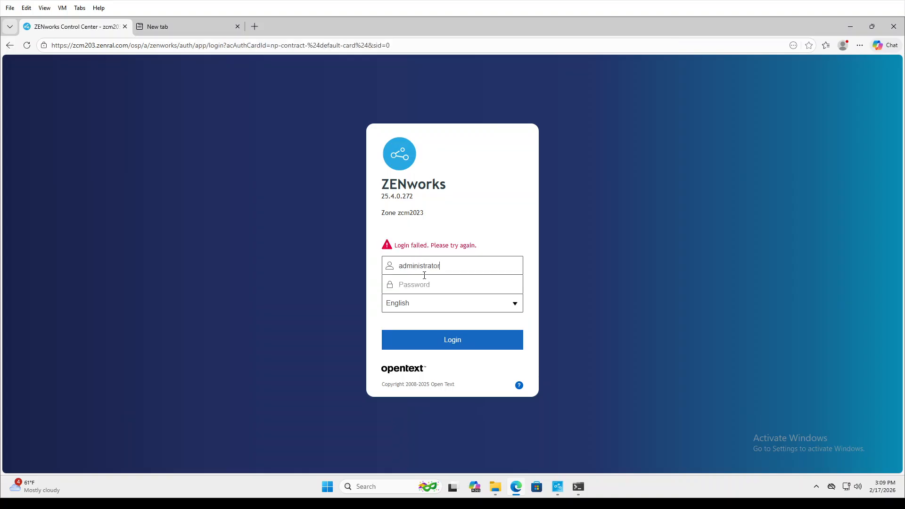
key("Tab")
type("novell")
key("Return")
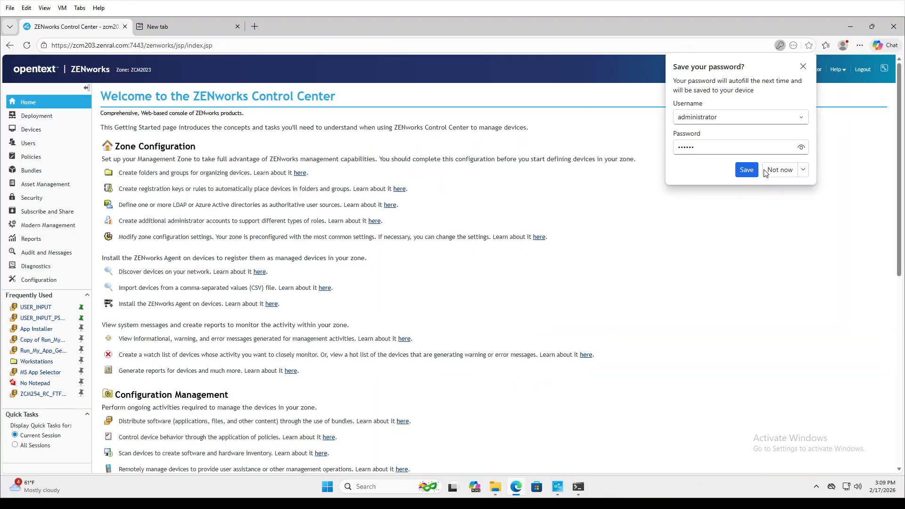
Decline saving the password, then open App Installer's Launch action Select Installer.
left_click(768, 172)
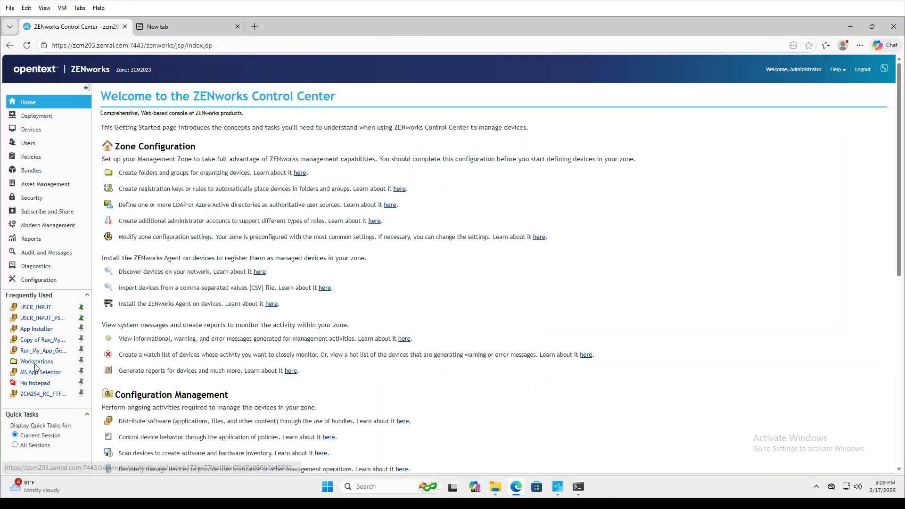
left_click(36, 329)
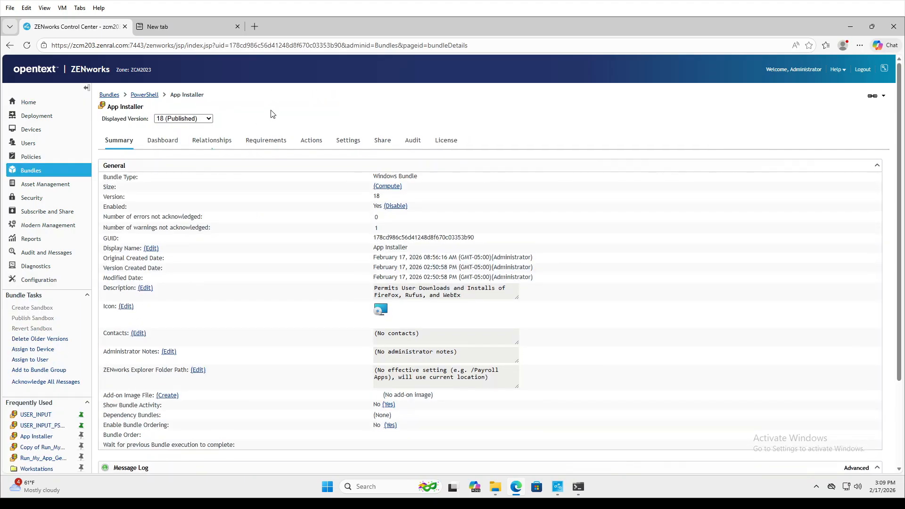
left_click(315, 138)
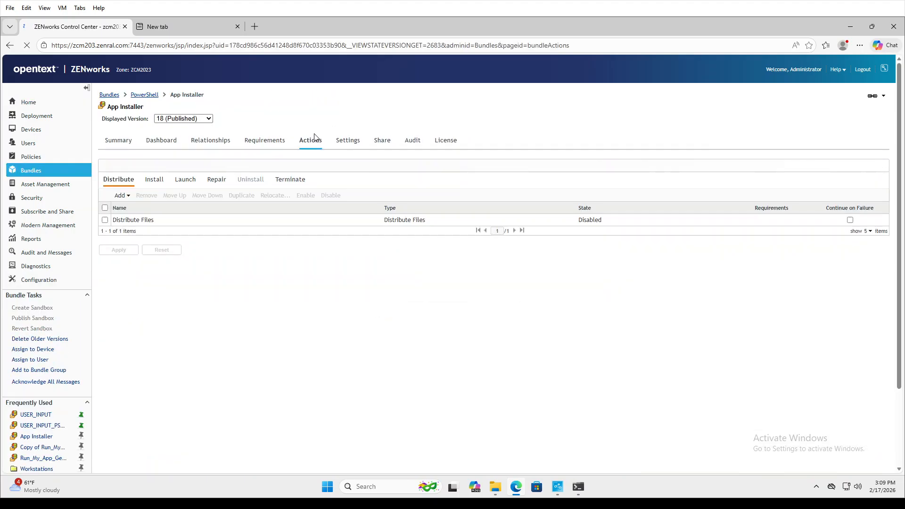
left_click(154, 182)
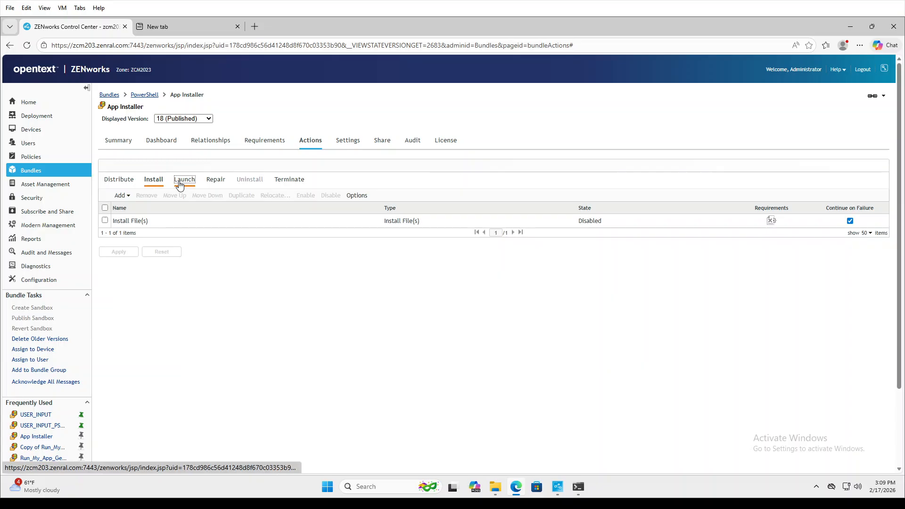
left_click(184, 180)
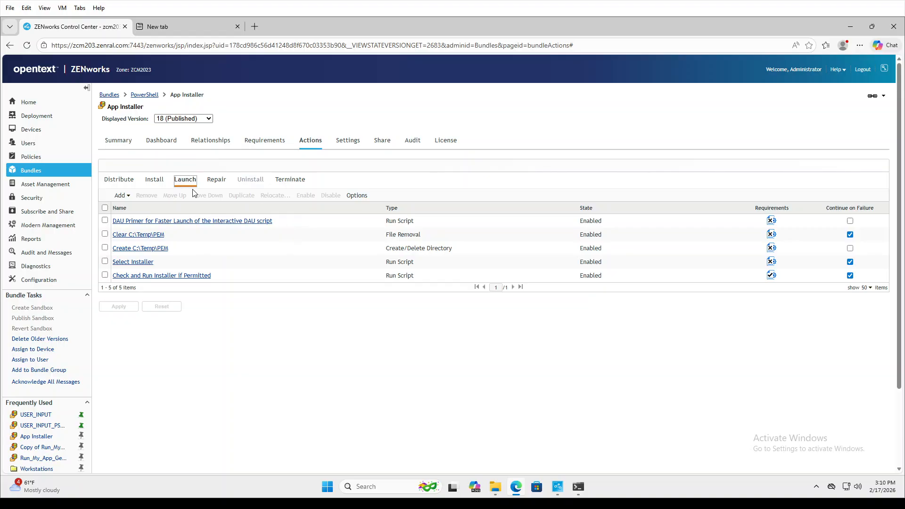
left_click(132, 262)
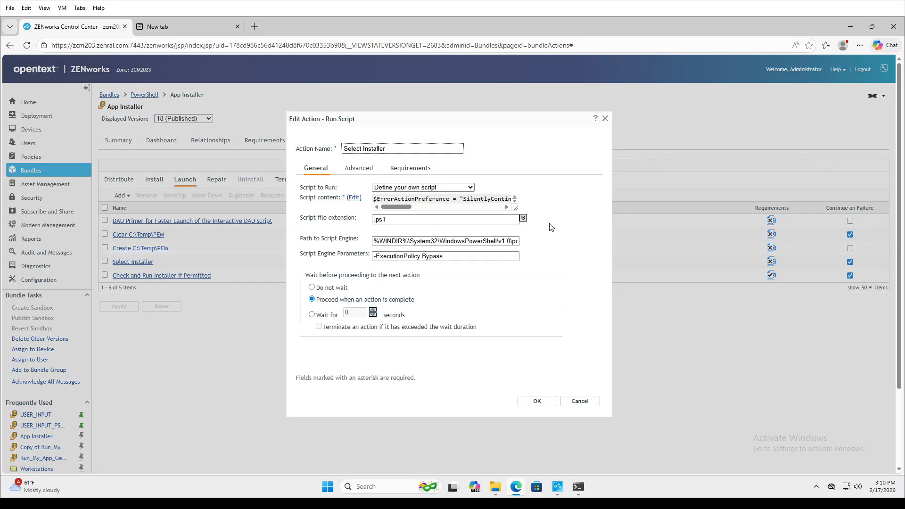
Enlarge the Select Installer script box to read the script, then close it unchanged.
left_click_drag(516, 208, 755, 367)
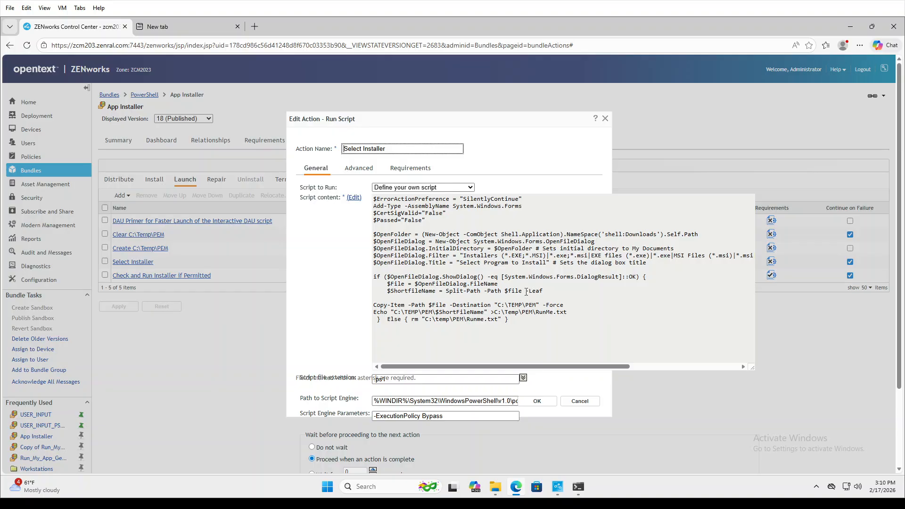
left_click(605, 118)
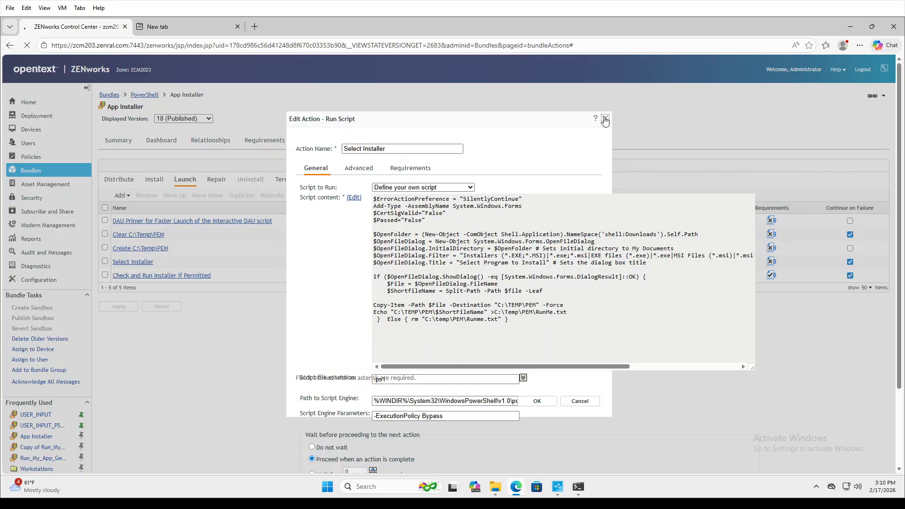
Open Check and Run Installer if Permitted and resize its script box to read the WebEx and Rufus checks.
left_click(156, 275)
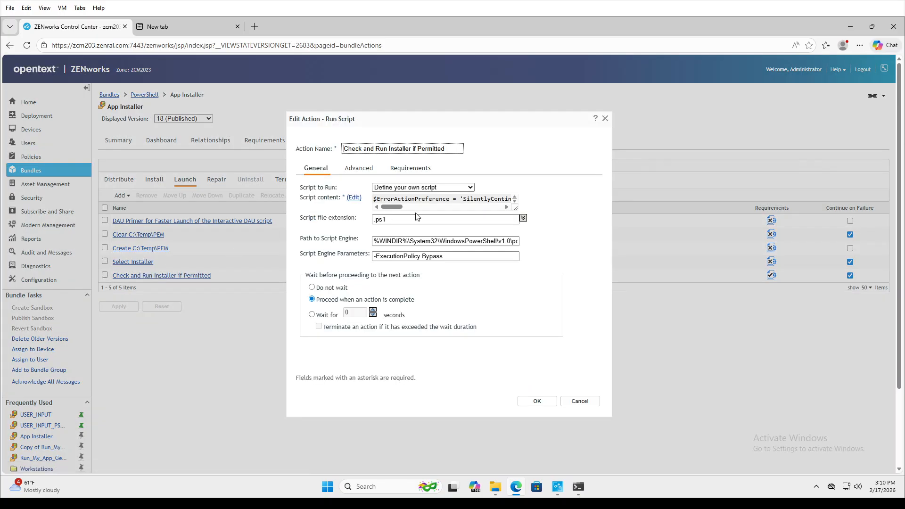
left_click_drag(515, 208, 616, 460)
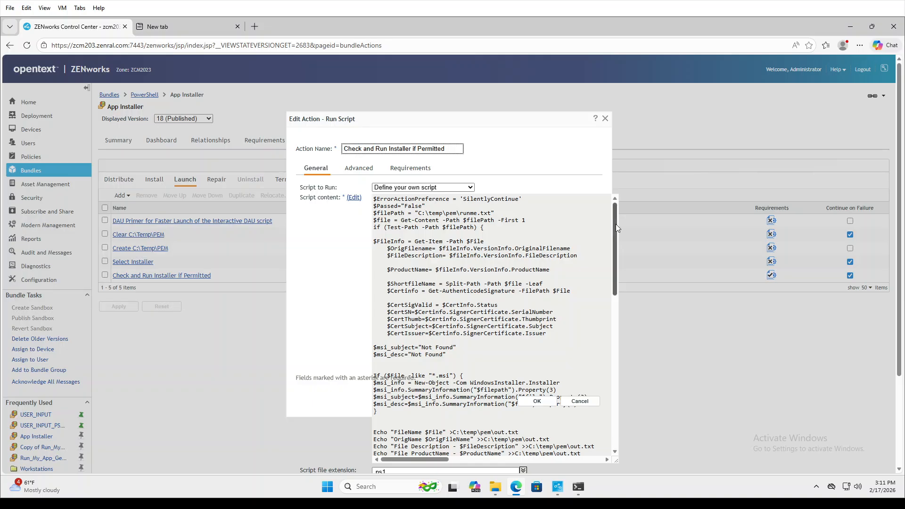
left_click_drag(616, 224, 617, 237)
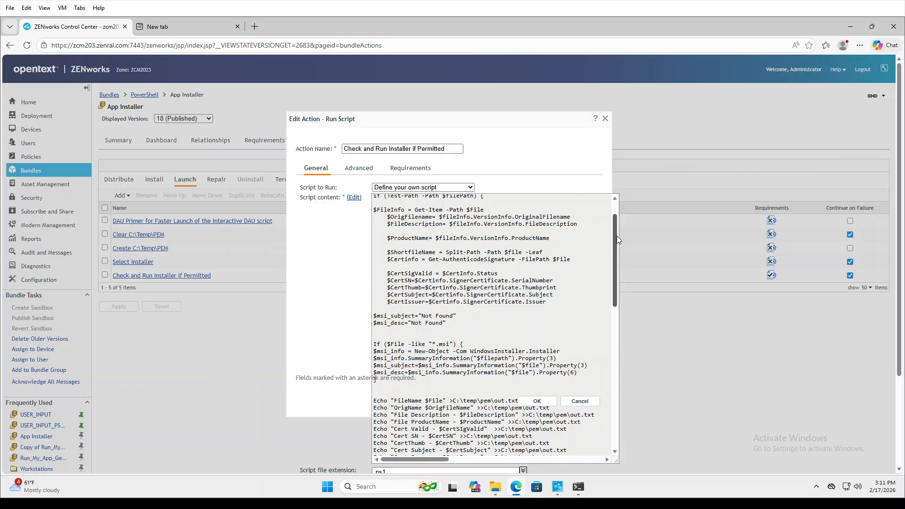
left_click_drag(616, 235, 622, 265)
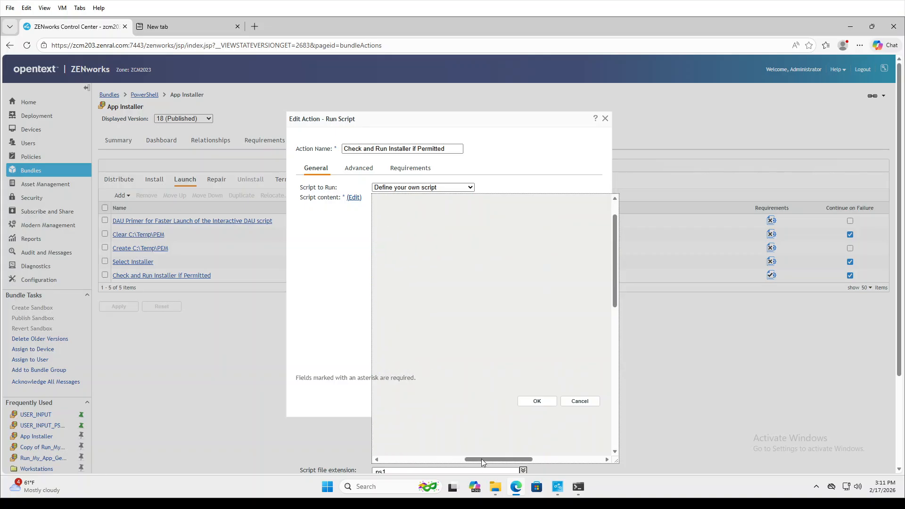
left_click_drag(481, 459, 377, 461)
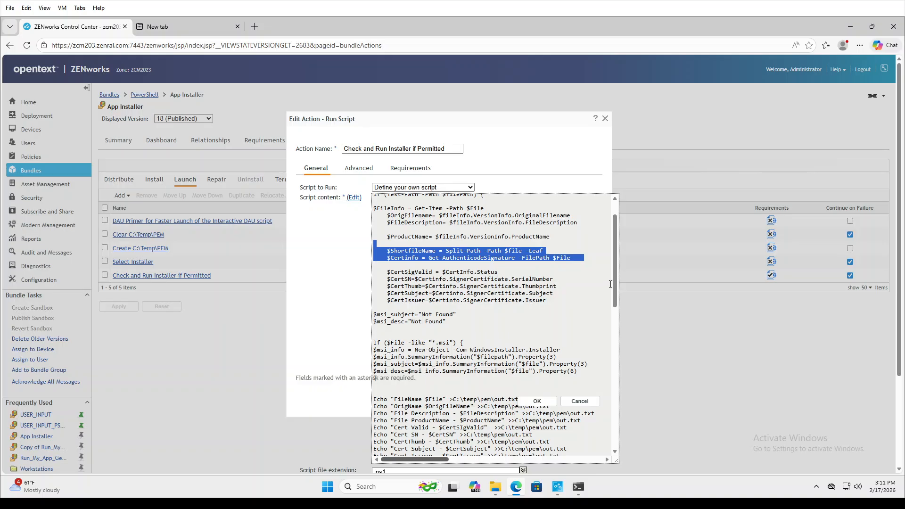
left_click_drag(616, 279, 617, 341)
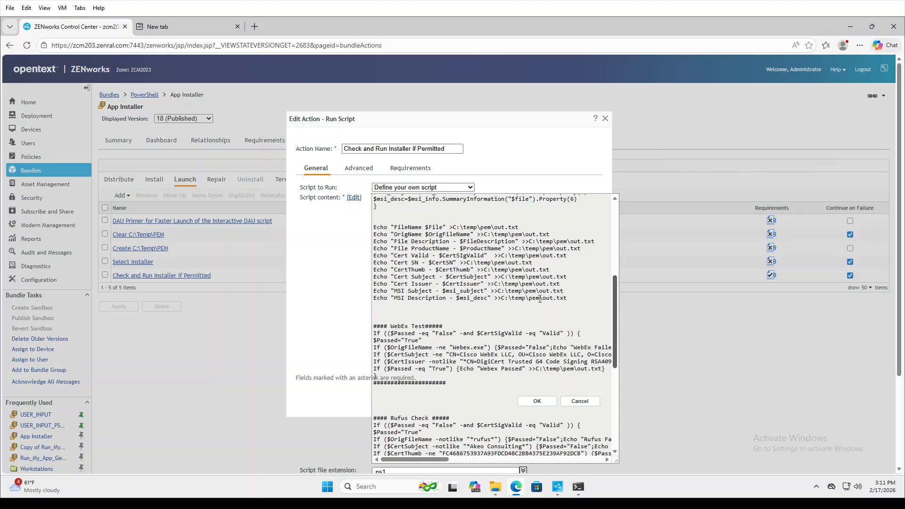
left_click_drag(613, 288, 612, 314)
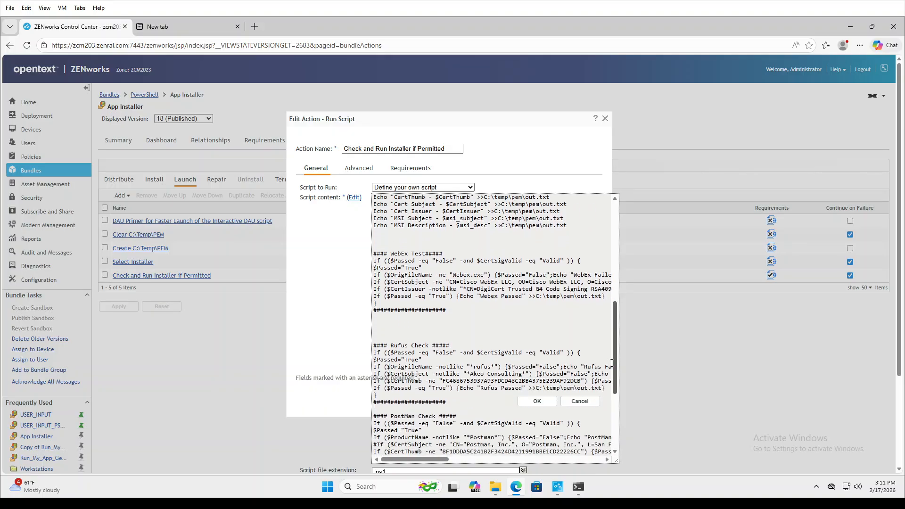
left_click_drag(617, 460, 900, 442)
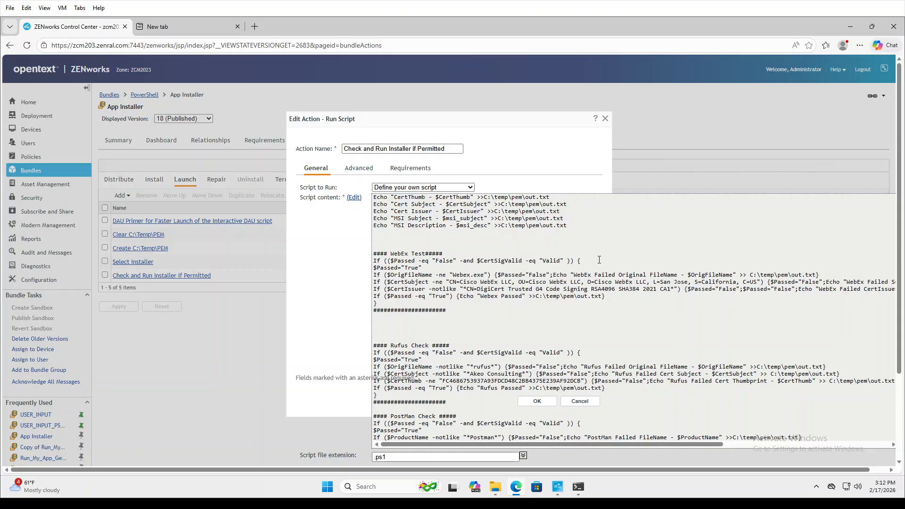
left_click_drag(558, 253, 589, 260)
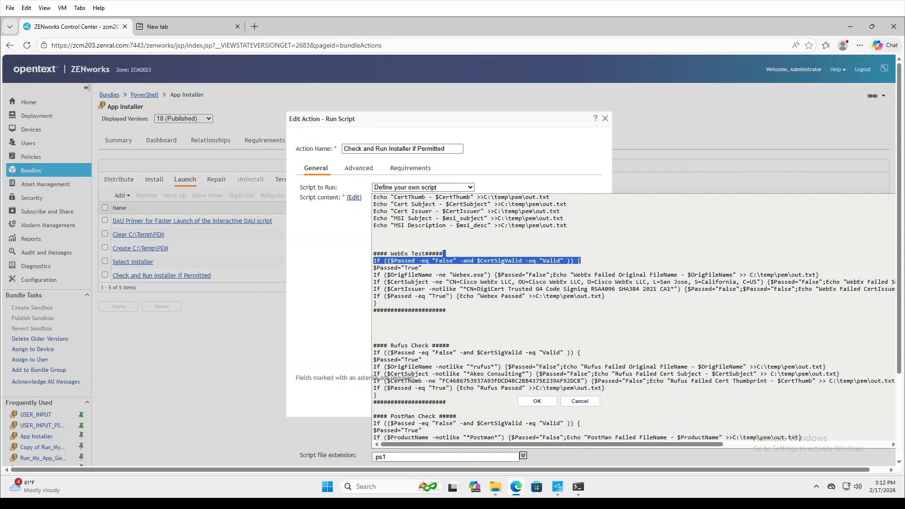
left_click_drag(484, 275, 452, 275)
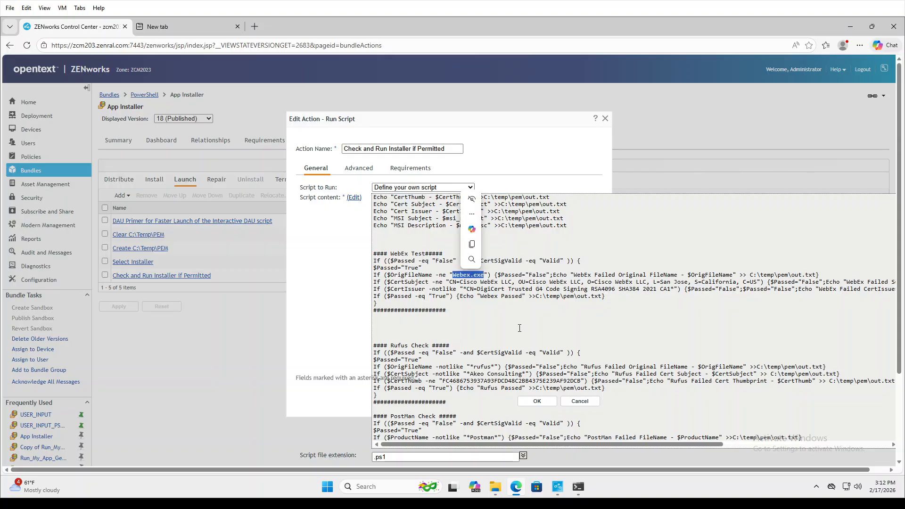
left_click(592, 266)
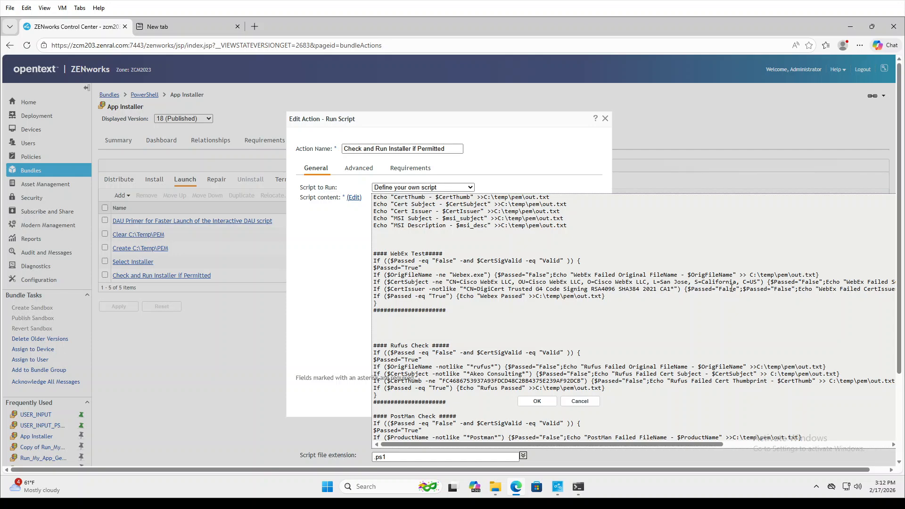
left_click_drag(762, 283, 449, 282)
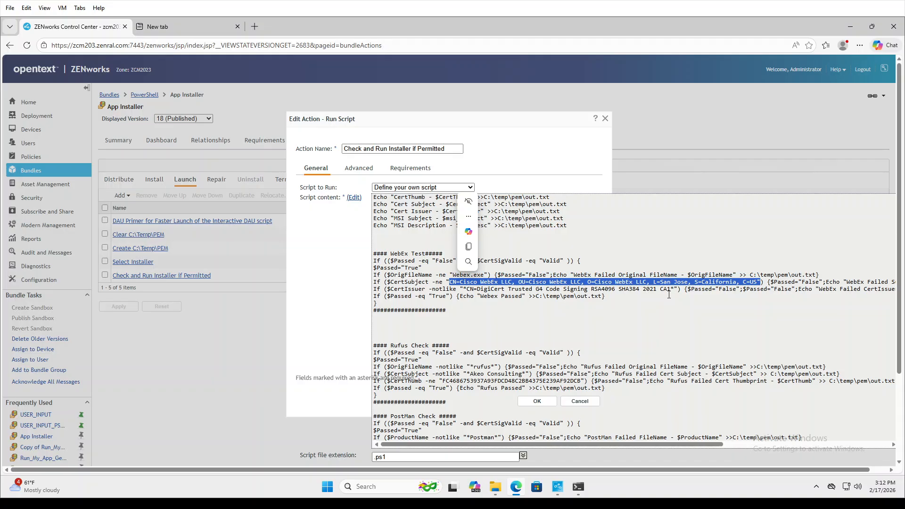
left_click_drag(670, 289, 474, 288)
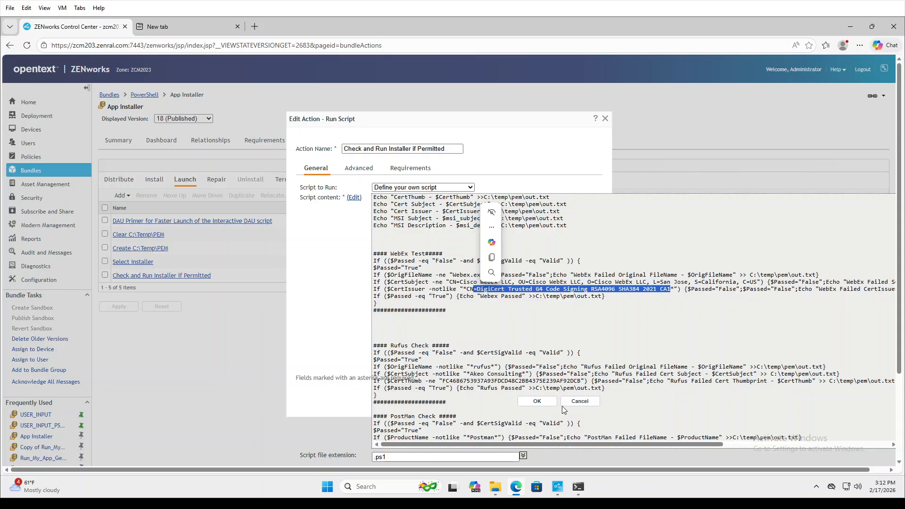
left_click_drag(587, 442, 612, 446)
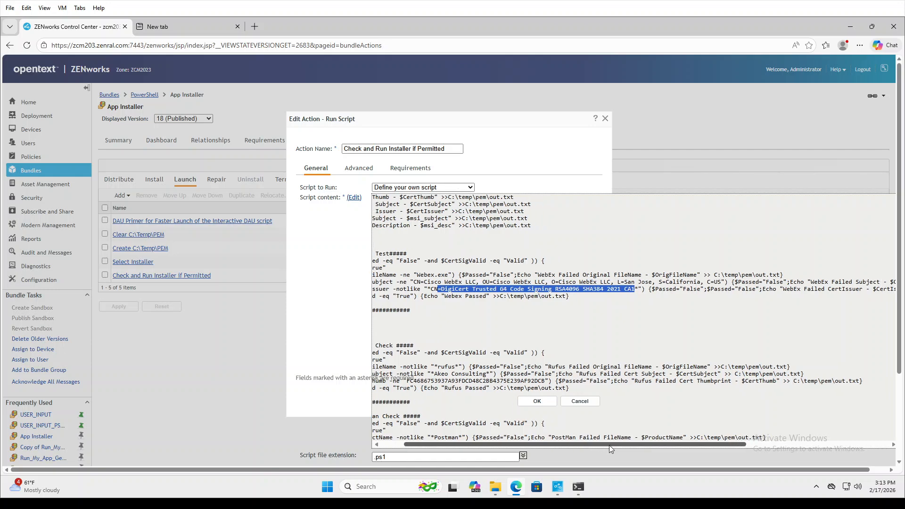
left_click_drag(608, 445, 739, 443)
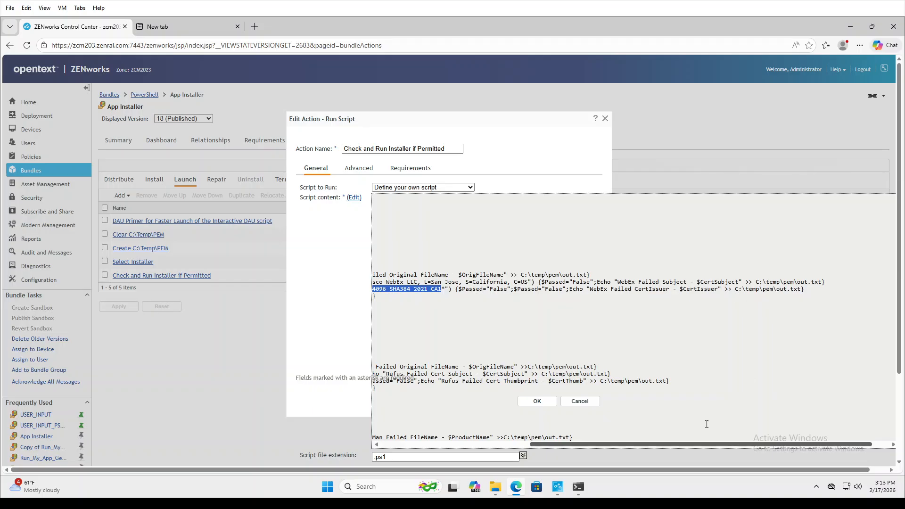
left_click_drag(703, 443, 554, 443)
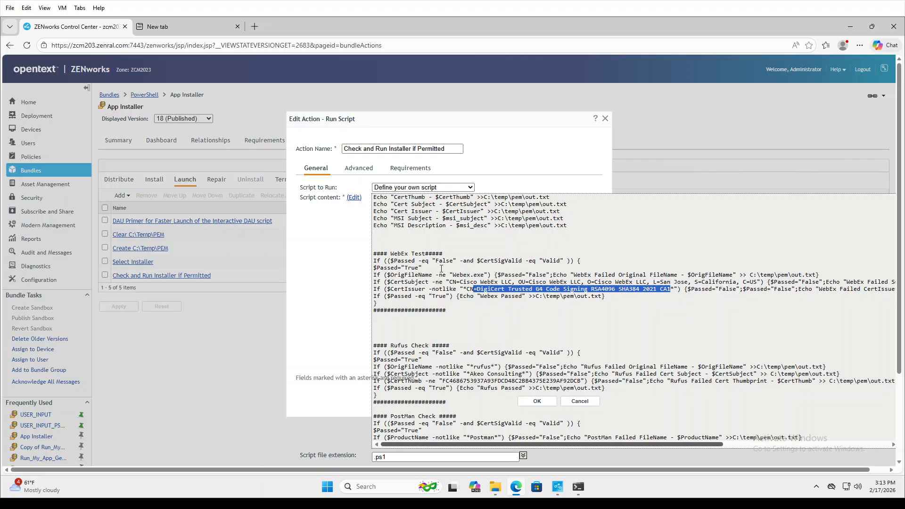
left_click_drag(441, 268, 371, 268)
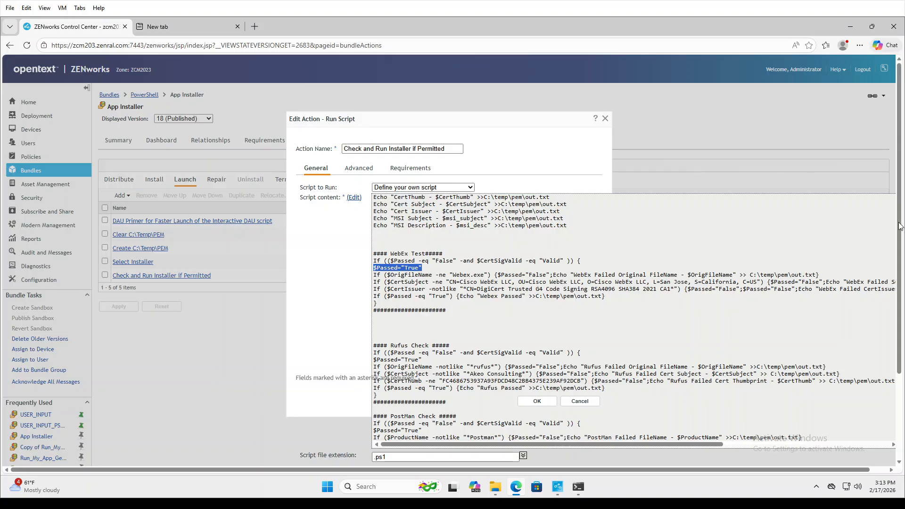
left_click_drag(901, 228, 902, 278)
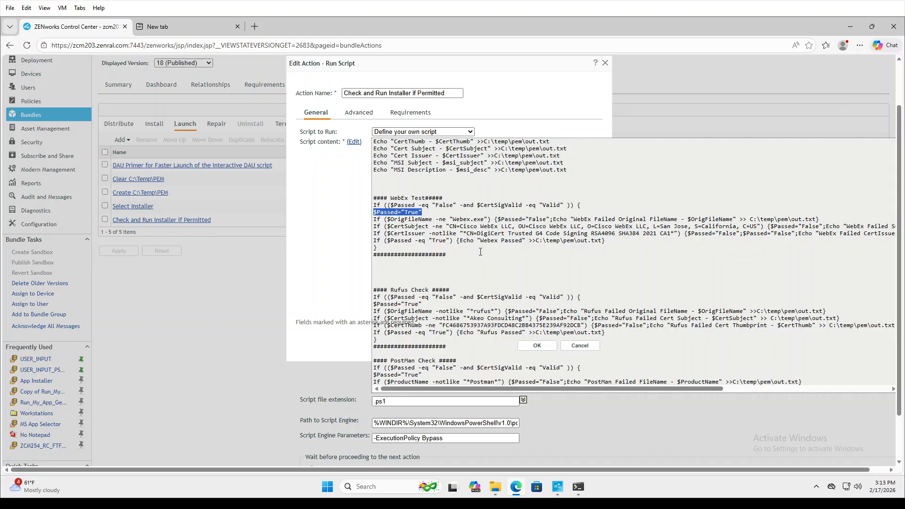
Highlight the WebEx Test block, then cancel the Check and Run Installer if Permitted action unchanged.
left_click(592, 320)
left_click(585, 345)
left_click_drag(491, 256, 374, 191)
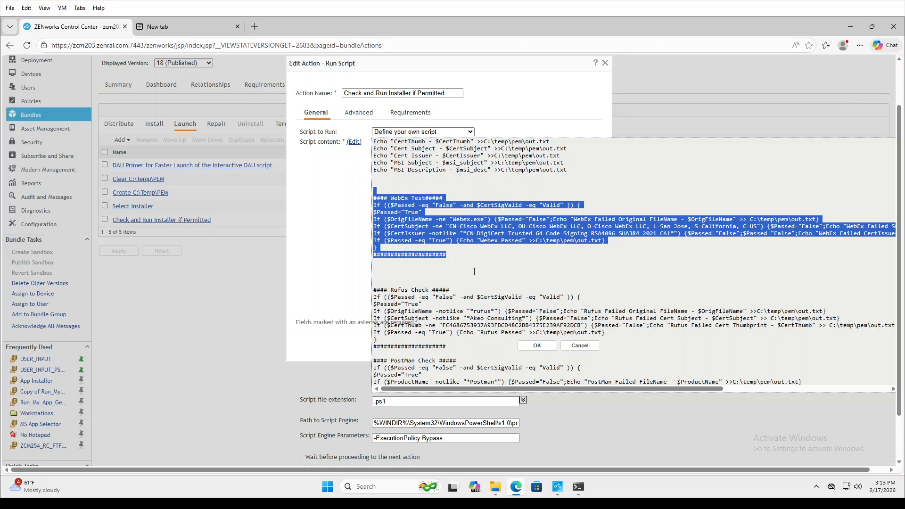
left_click(474, 271)
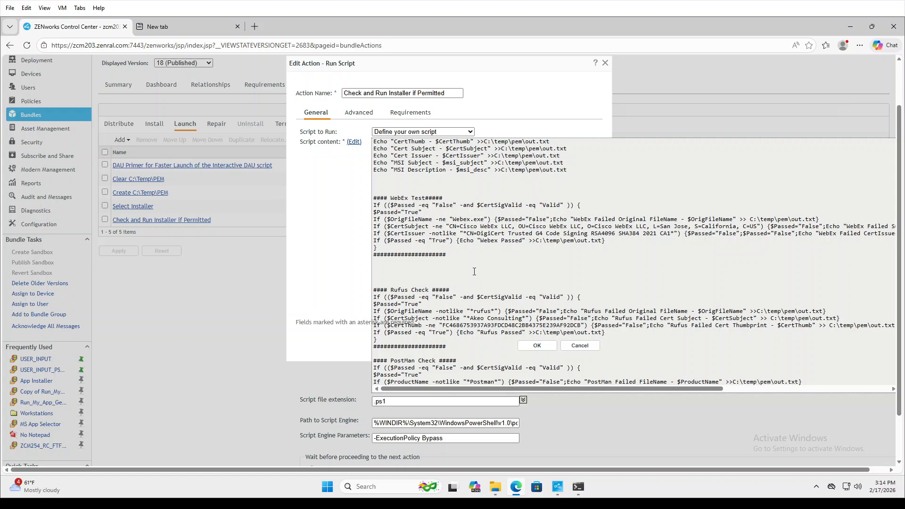
left_click(582, 345)
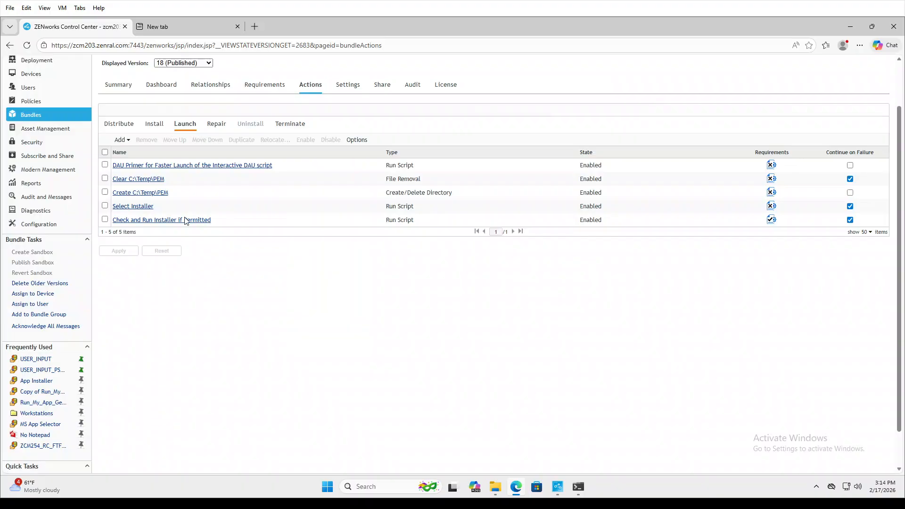
Reopen Check and Run Installer if Permitted and read its full ps1 script in an enlarged editor, closing it unchanged.
scroll(185, 220, "down", 1)
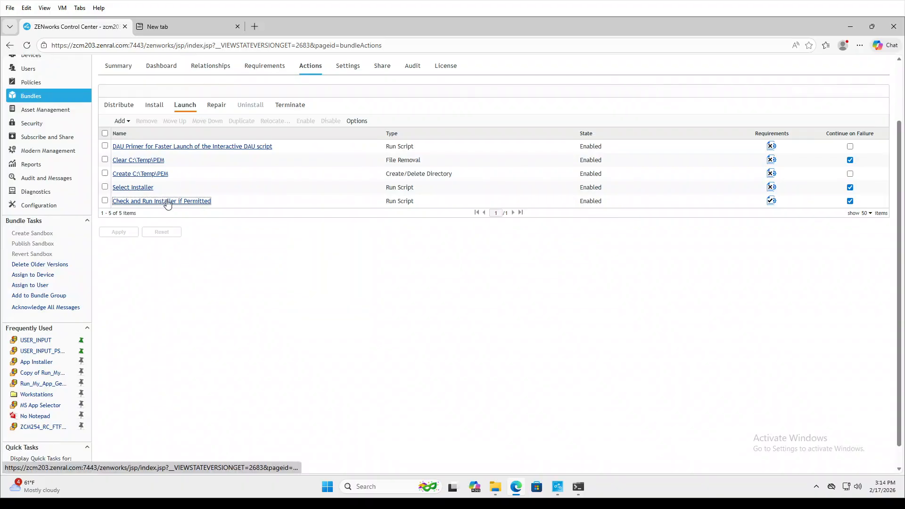
left_click(166, 201)
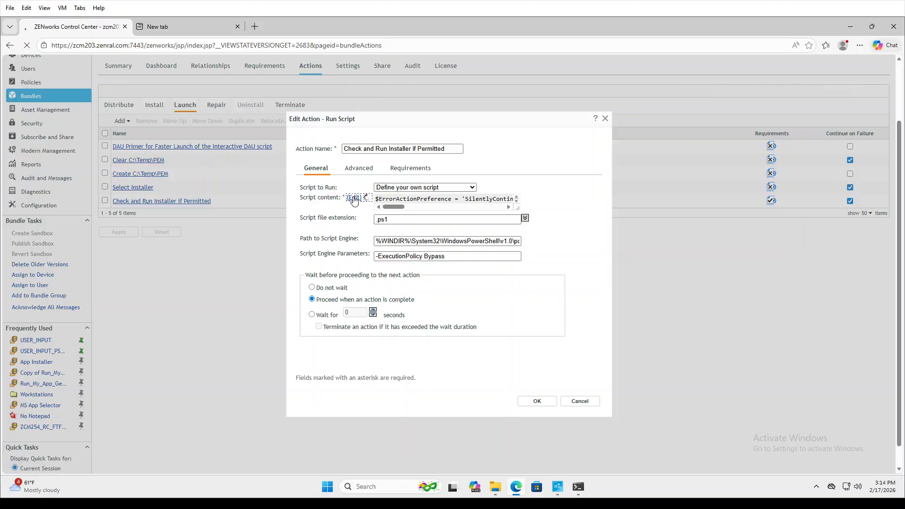
left_click(354, 198)
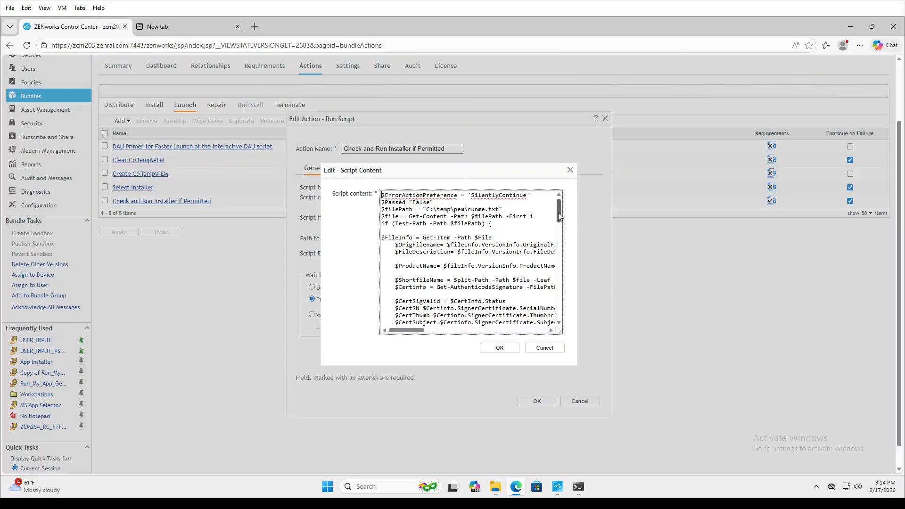
left_click_drag(559, 216, 563, 329)
scroll(463, 259, "down", 1)
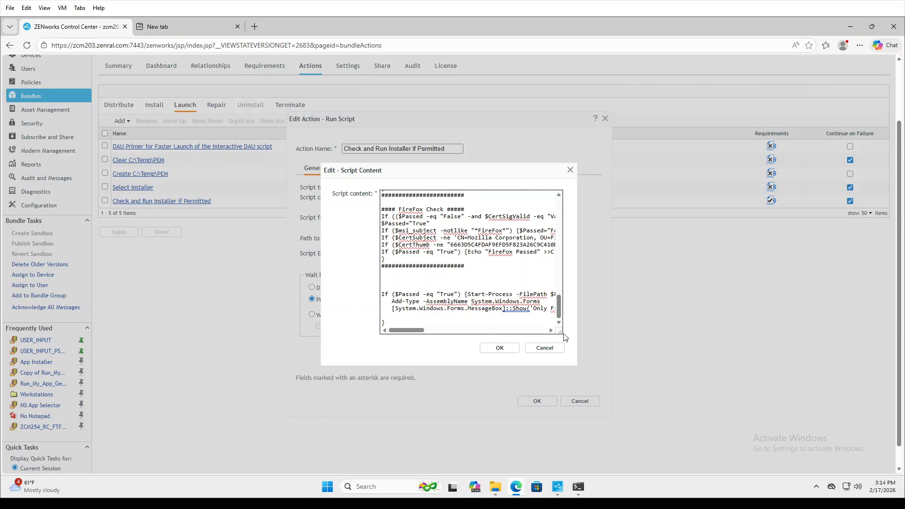
left_click_drag(560, 332, 700, 374)
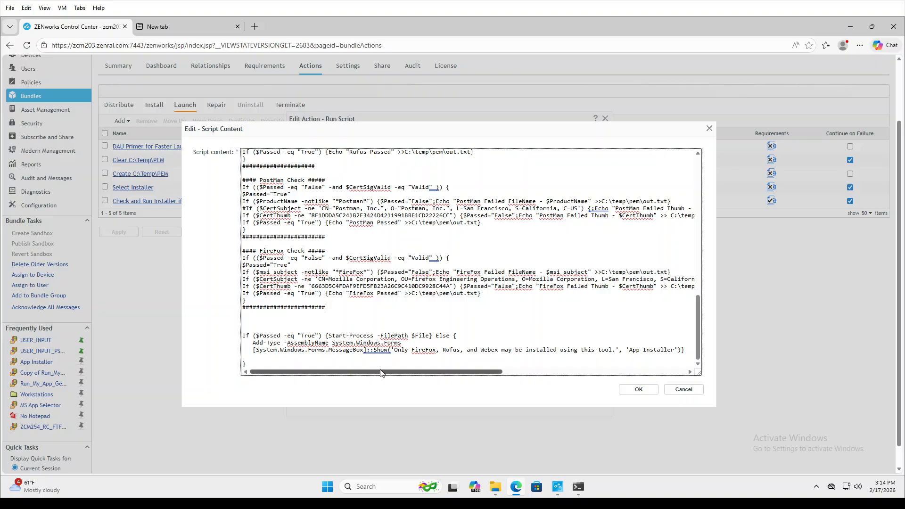
mouse_move(381, 373)
left_mouse_down()
mouse_move(410, 374)
mouse_move(387, 374)
left_mouse_up()
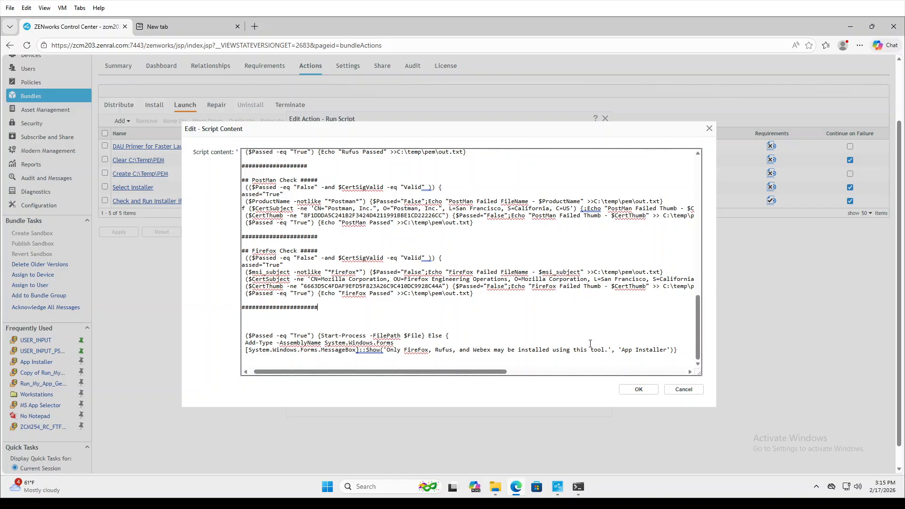
left_click(683, 390)
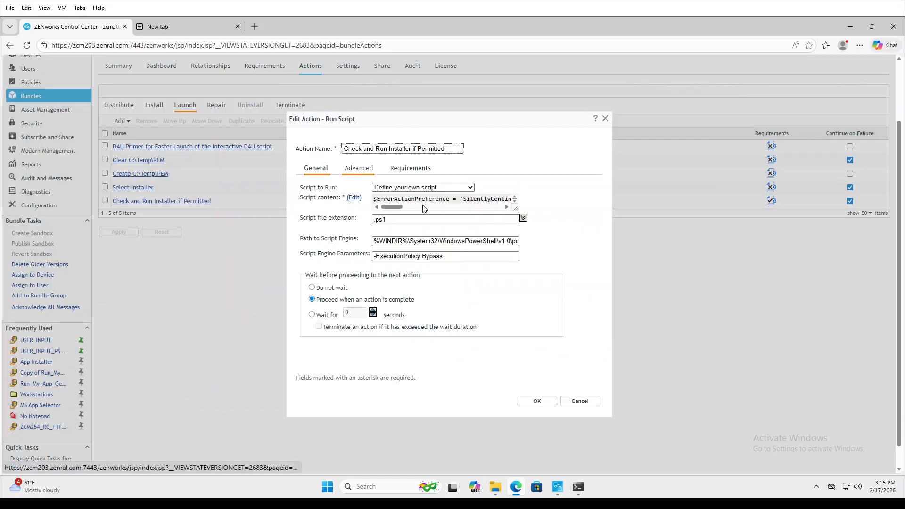
Cancel the Run Script action dialog without saving, back to App Installer's five Launch actions.
left_click(580, 403)
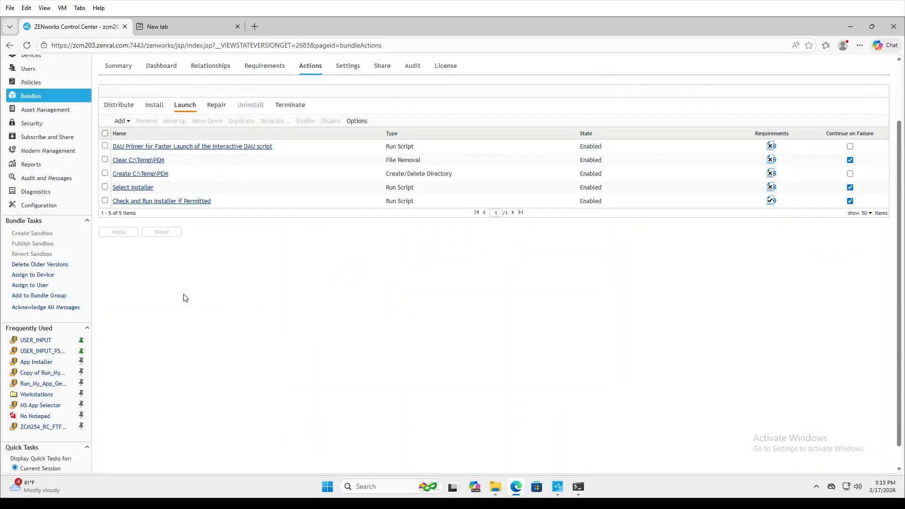